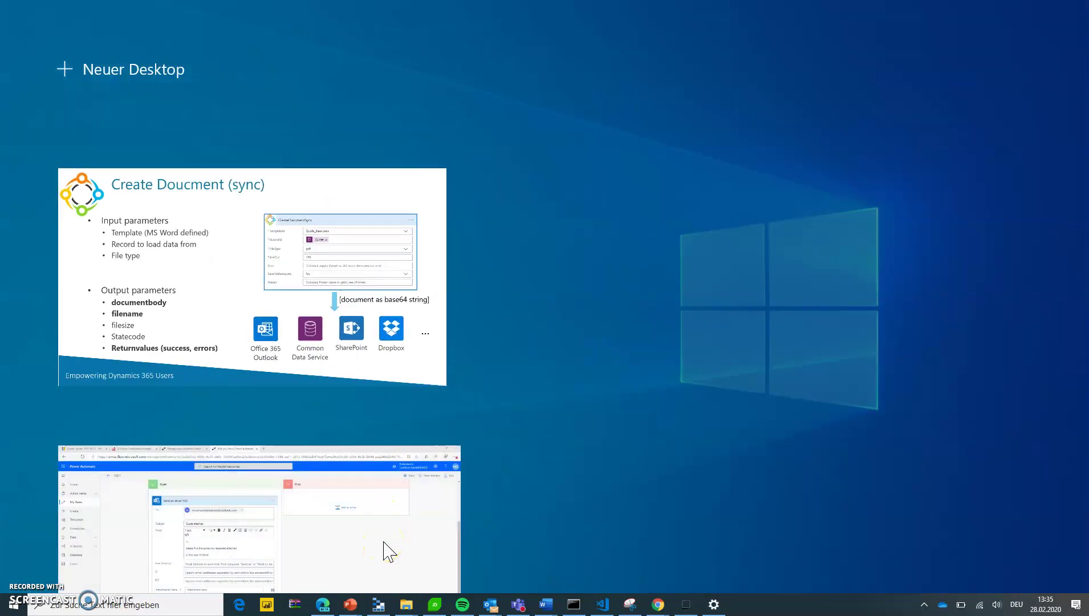
Step: Bring the TEST1 flow editor forward and inspect the If yes branch's Send an email step
left_click(383, 542)
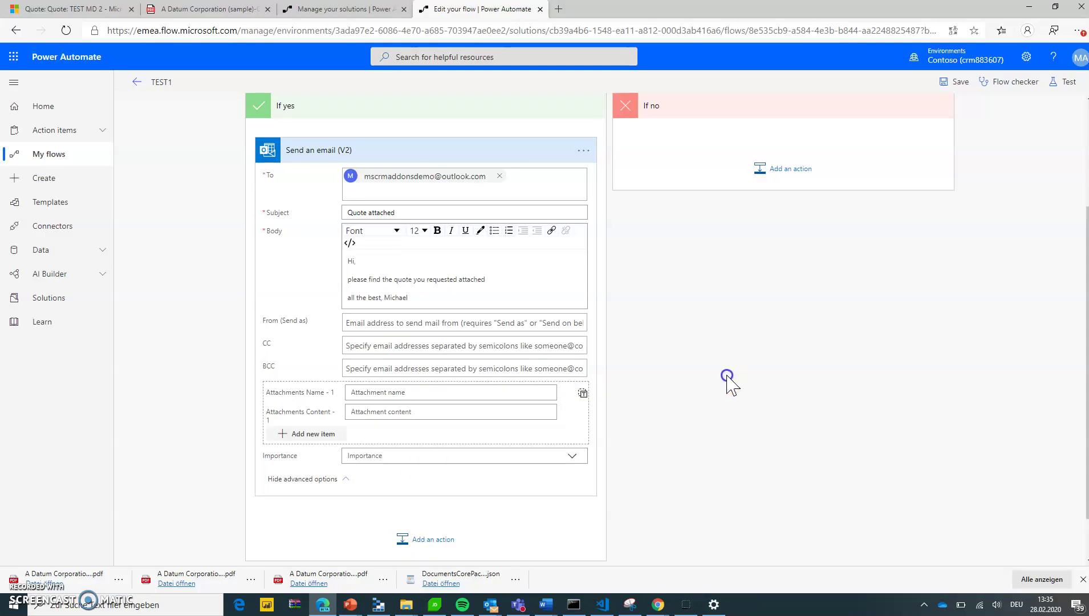
scroll(723, 381, "up", 3)
left_click(456, 285)
left_click(532, 263)
left_click(450, 308)
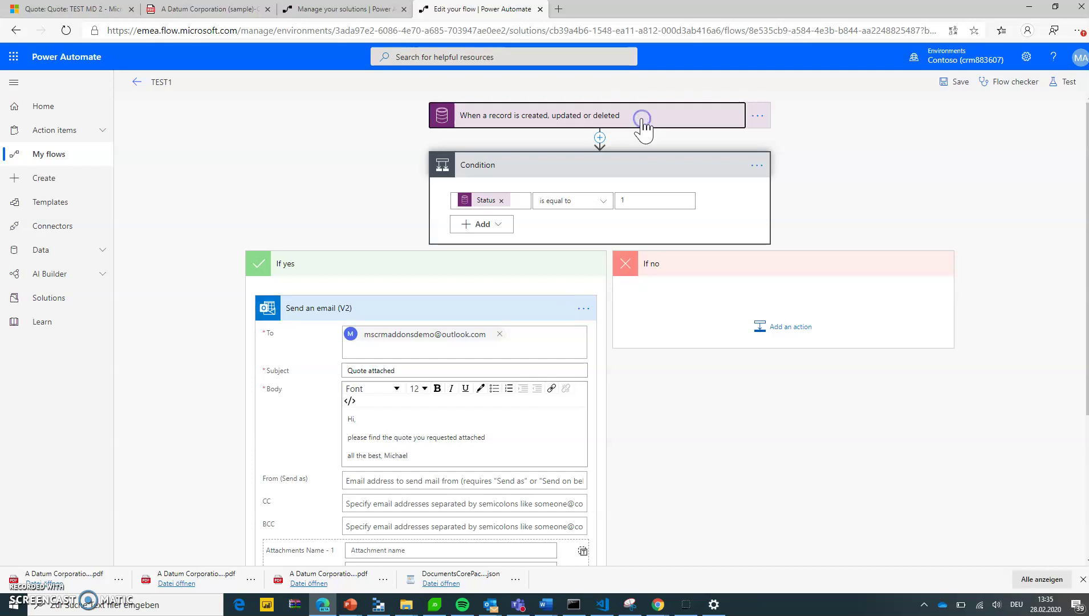
Step: Expand the Quote update trigger with its advanced options, then collapse Send an email (V2)
left_click(644, 124)
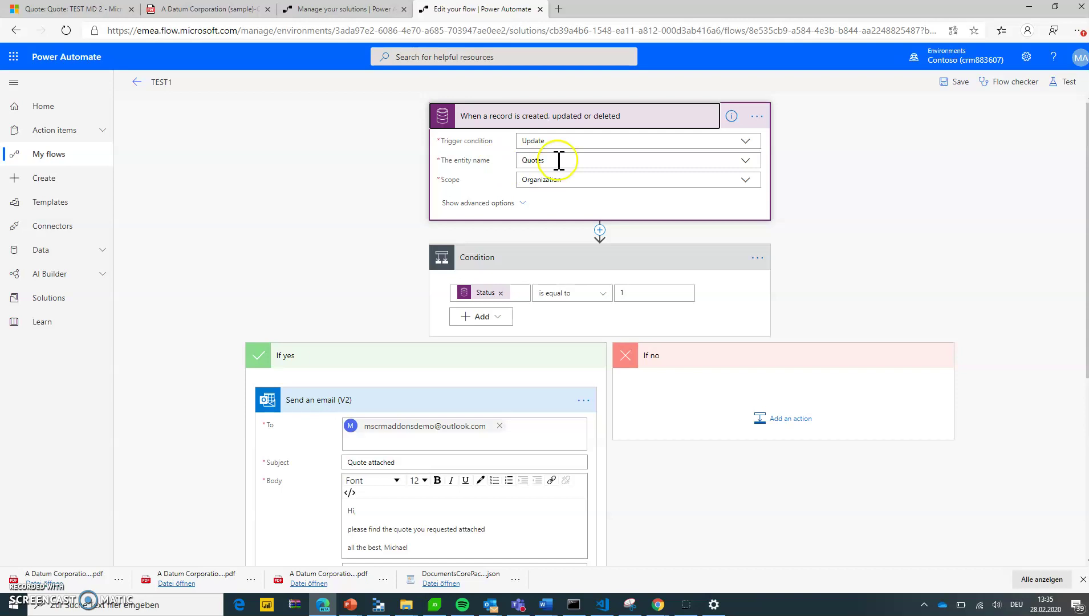
left_click(483, 204)
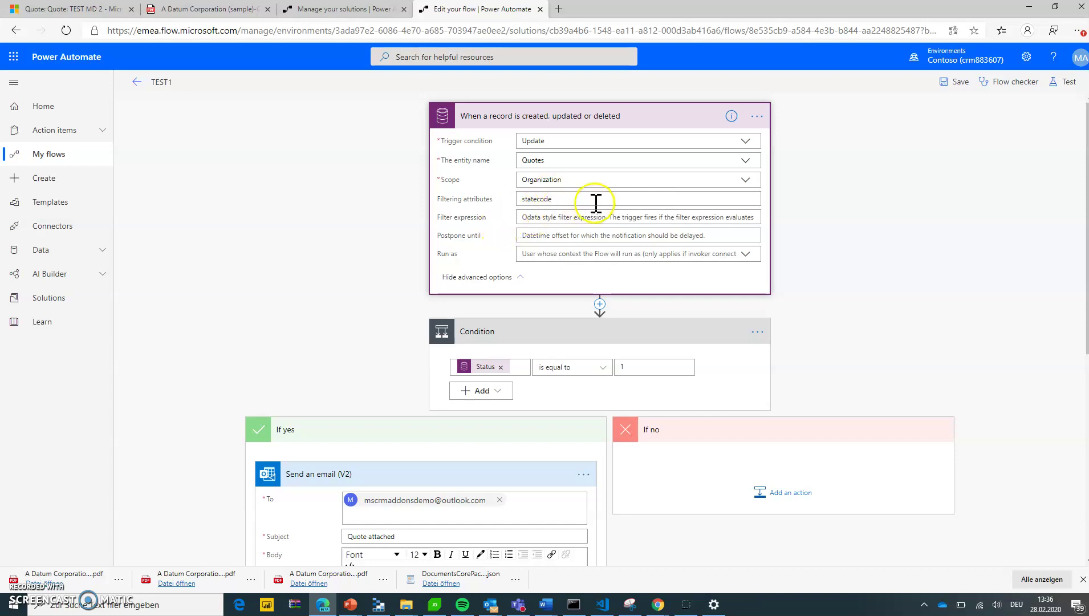
scroll(559, 270, "down", 3)
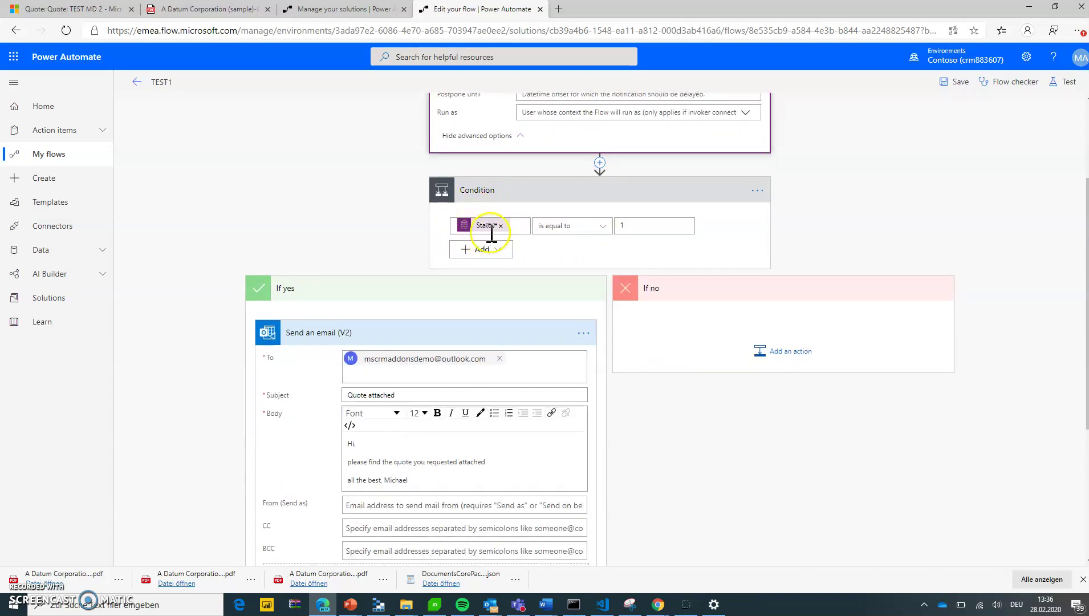
left_click(642, 233)
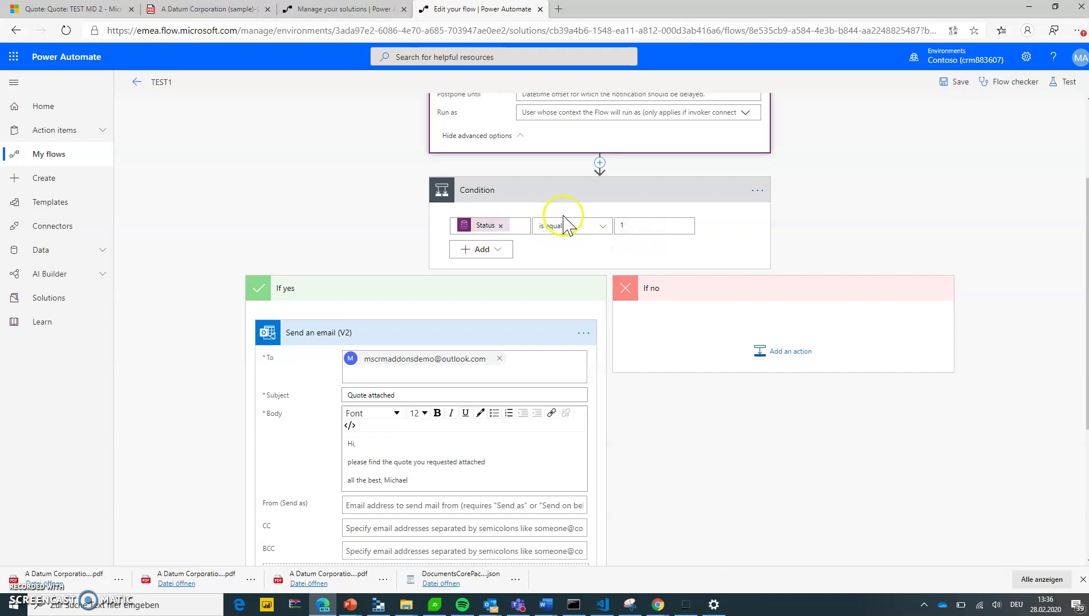
left_click(399, 338)
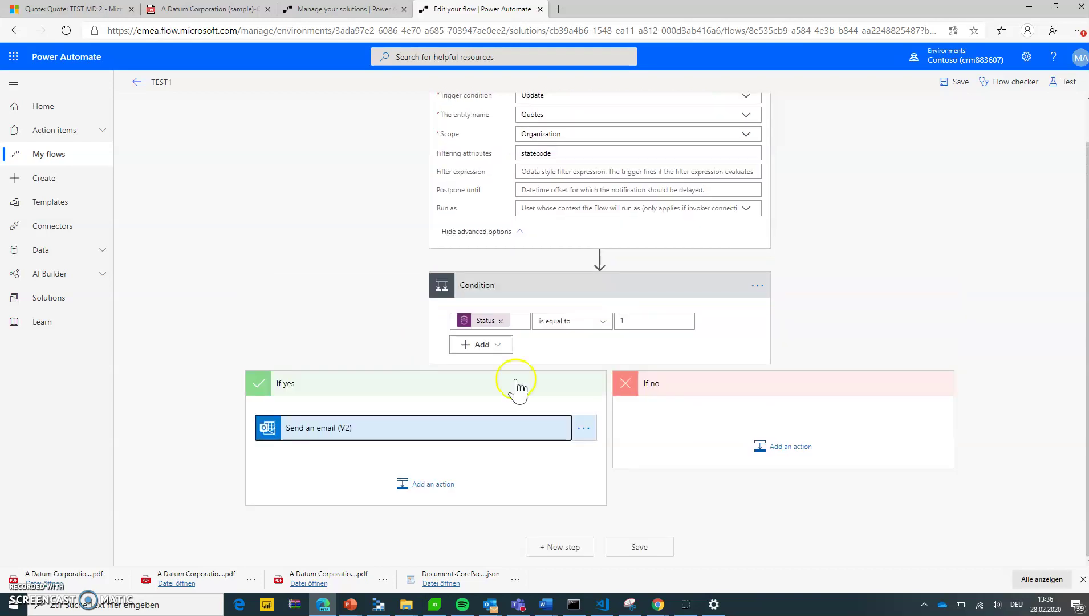
Step: Add DocumentsCorePack_NEW's 'Create Document Job (sync)' action after the email, found by searching 'documentscore'
left_click(432, 485)
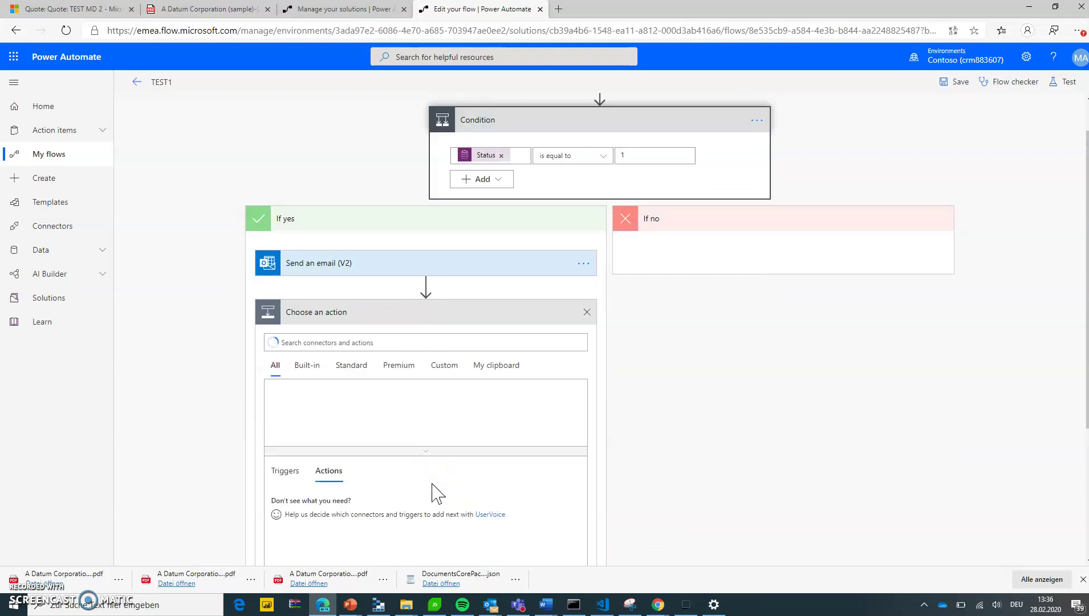
left_click(342, 342)
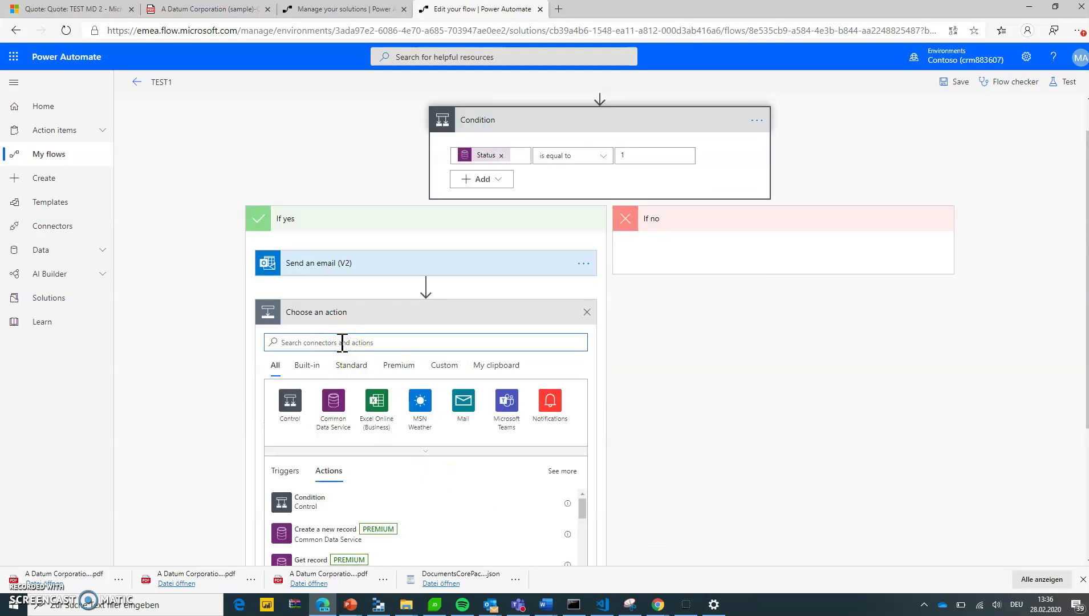
type("documentscore")
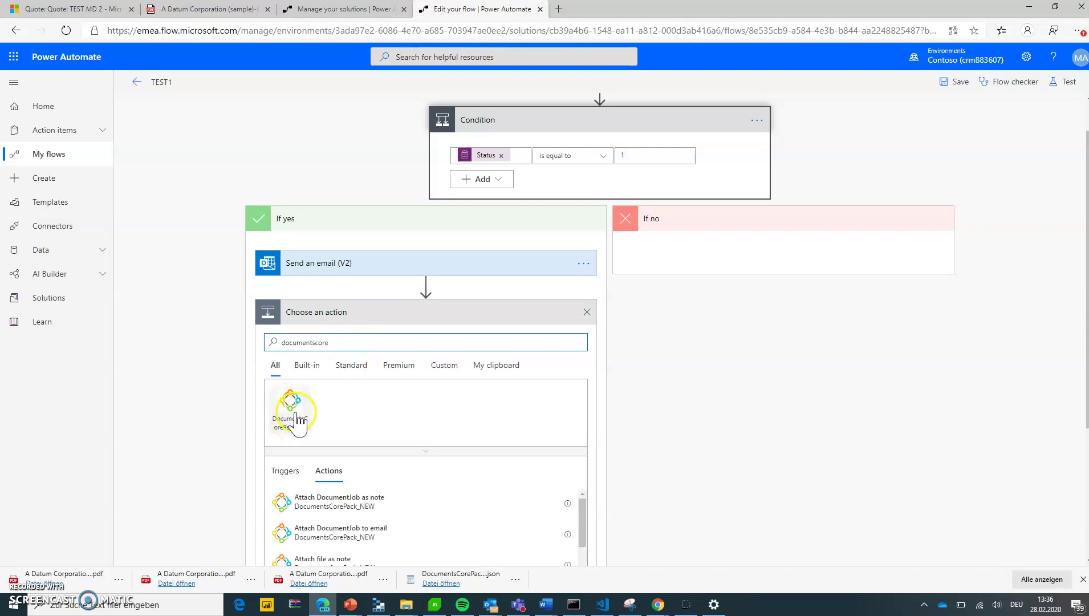
left_click(295, 422)
scroll(680, 383, "down", 3)
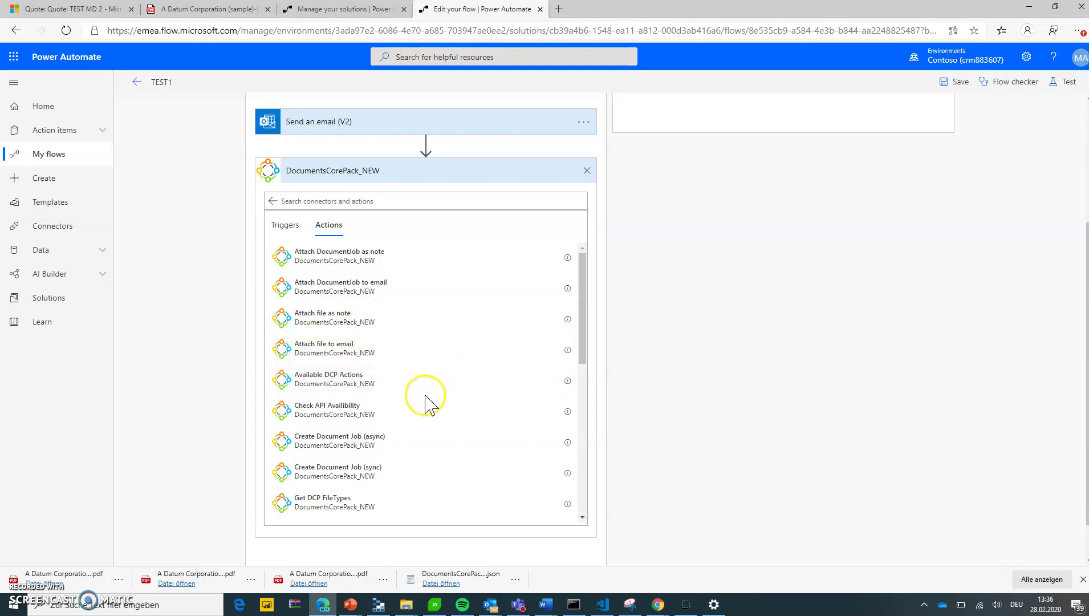
left_click(340, 483)
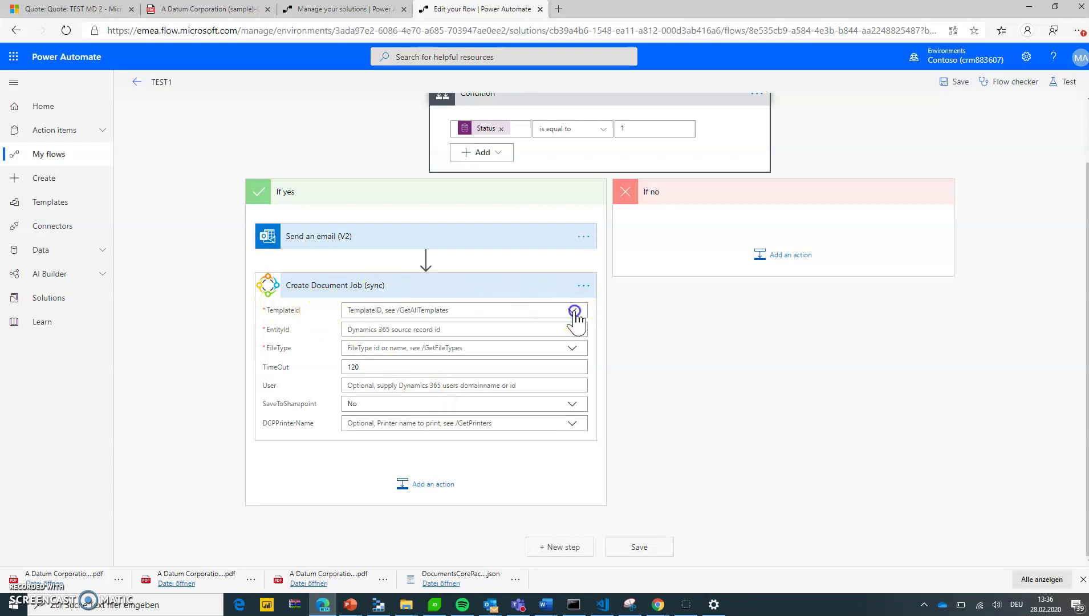
Step: Set the document job's TemplateId to the Quote_Base.docx template
left_click(573, 312)
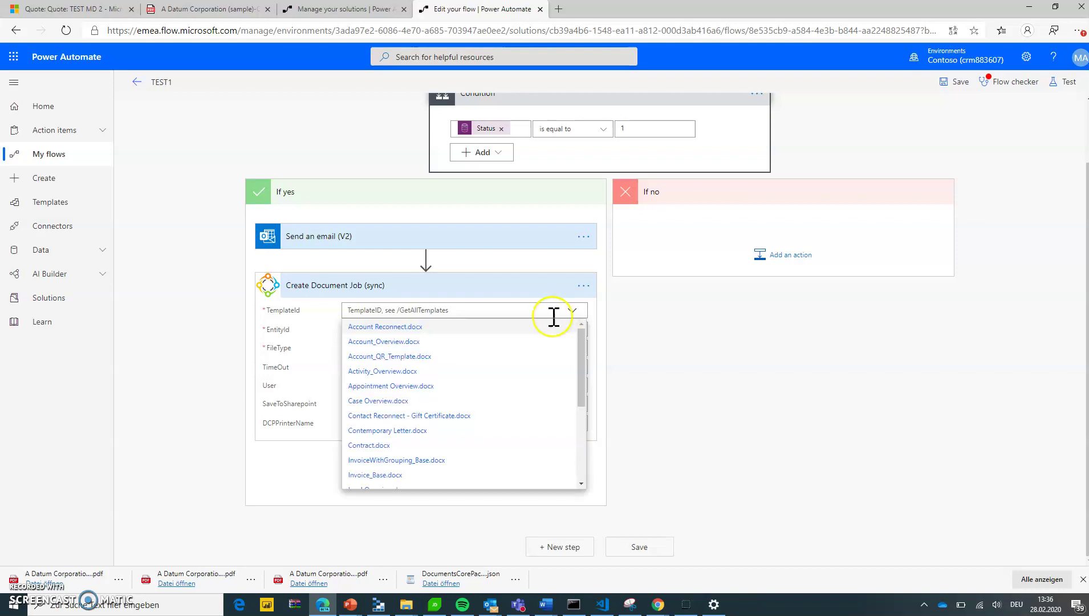
left_click(545, 310)
type("quote")
left_click(397, 343)
Step: Insert the trigger's Quote identifier into the EntityId field
left_click(386, 328)
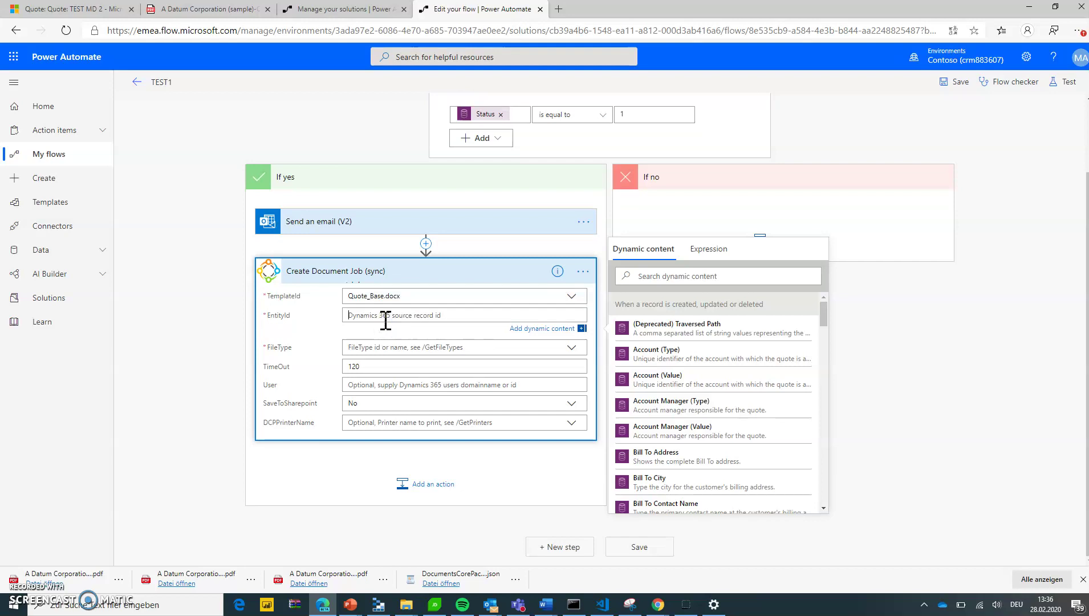
scroll(457, 258, "up", 2)
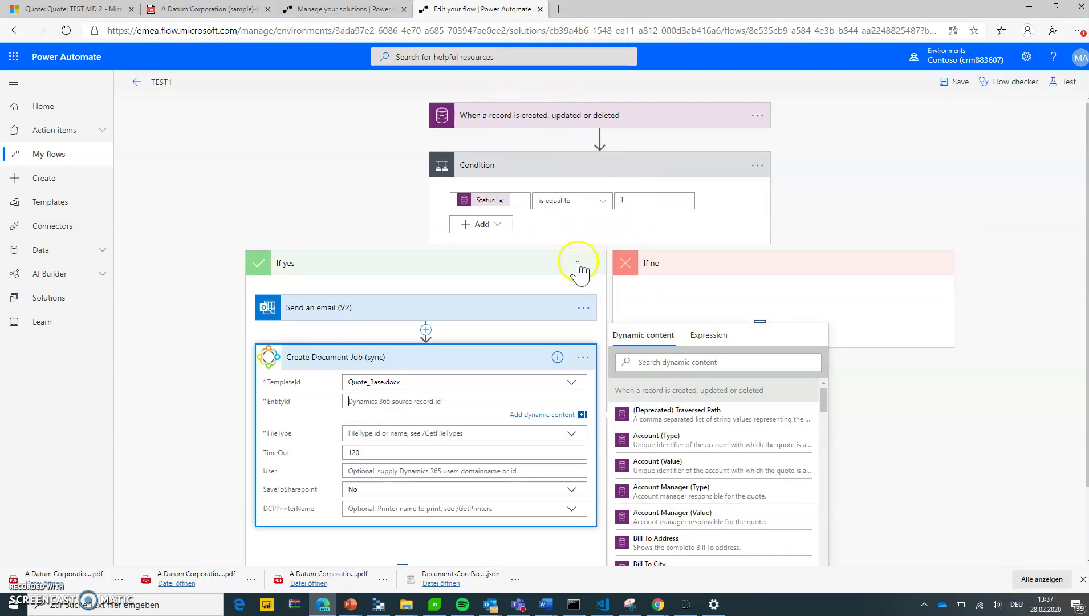
scroll(921, 423, "down", 2)
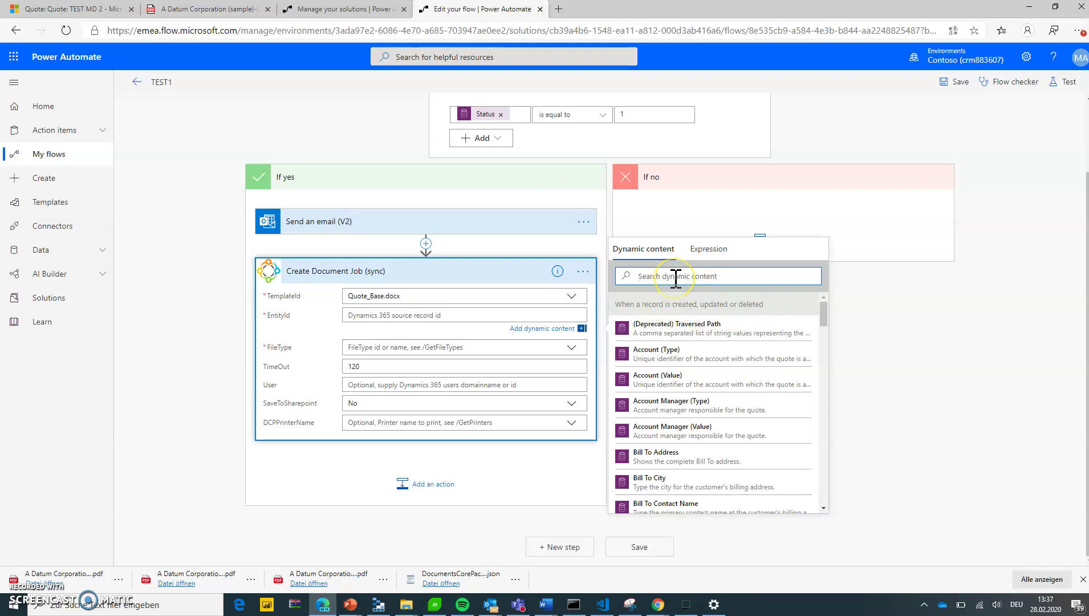
type("quote")
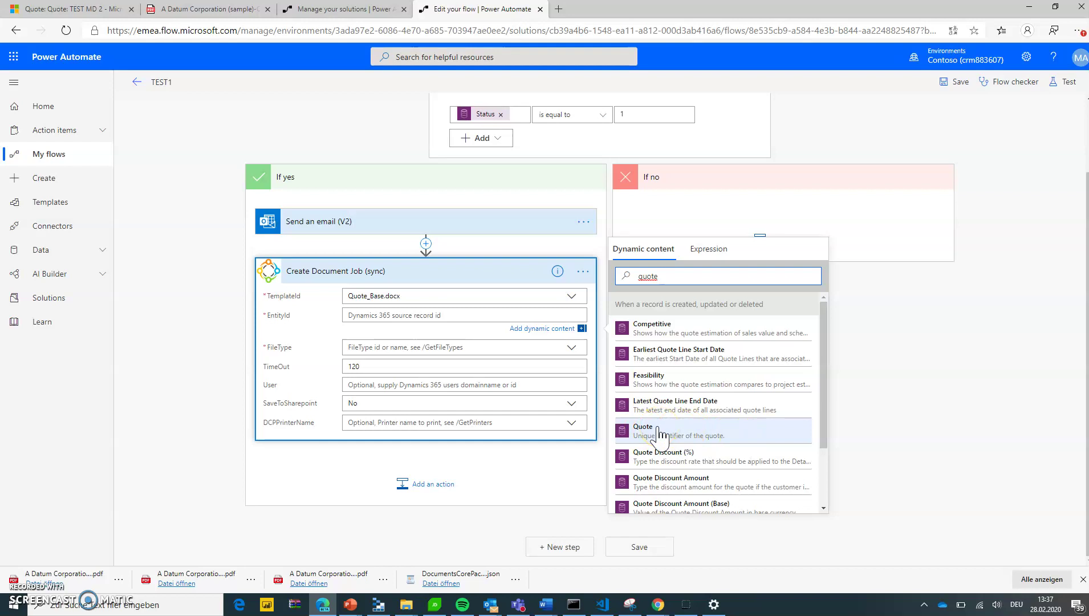
left_click(708, 436)
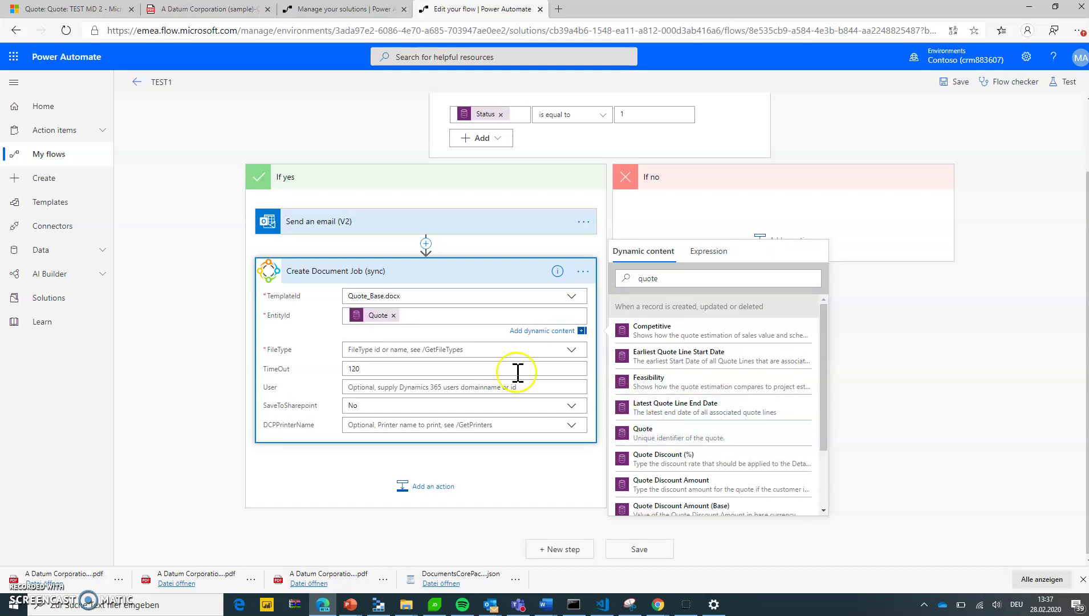
Step: Choose pdf as the FileType and collapse the Create Document Job step
left_click(536, 345)
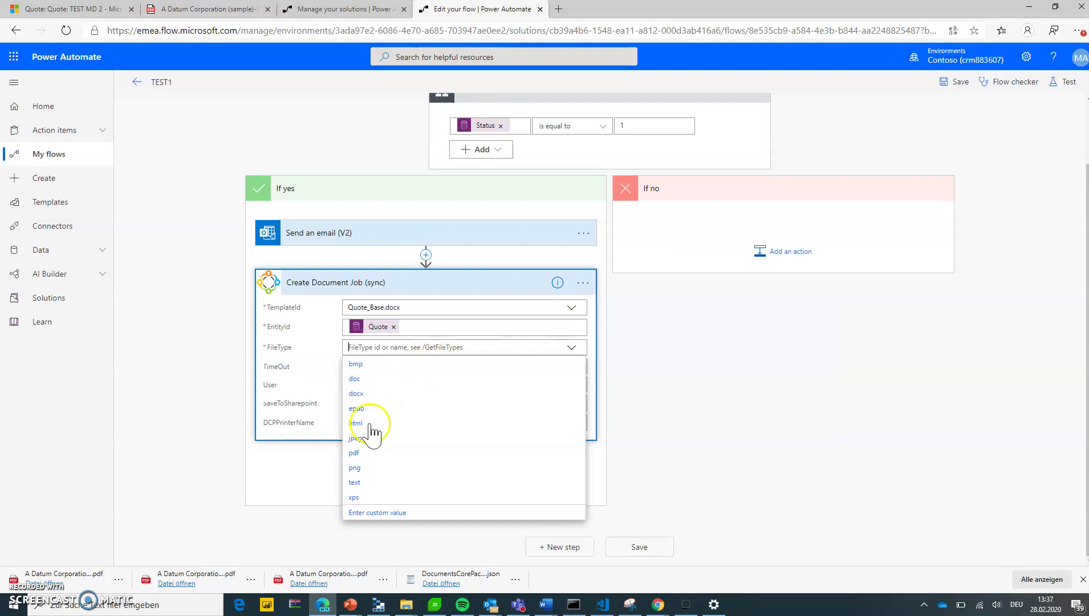
left_click(355, 453)
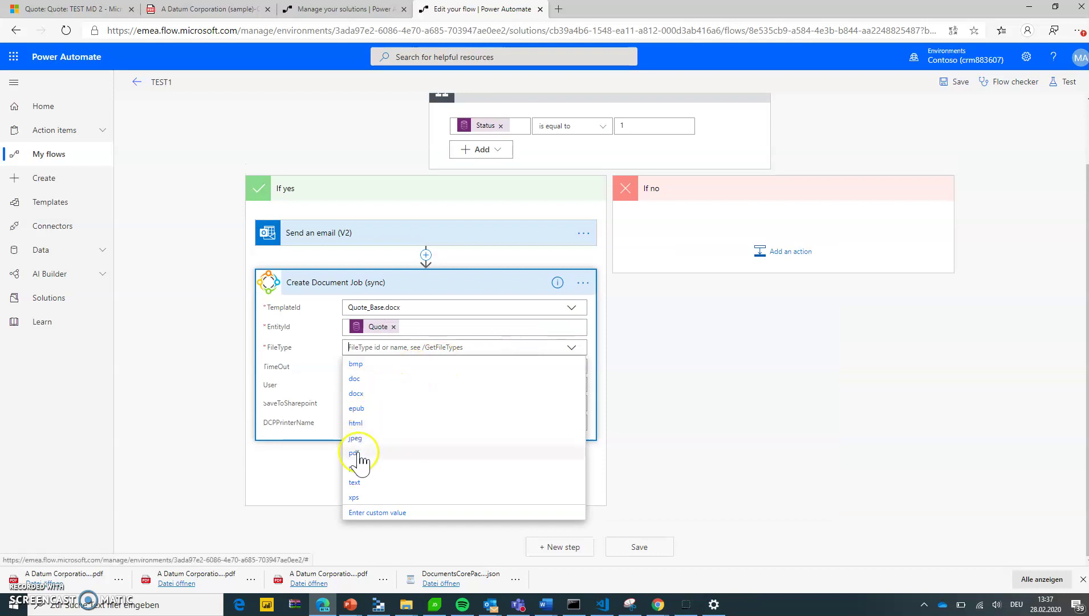
left_click(489, 282)
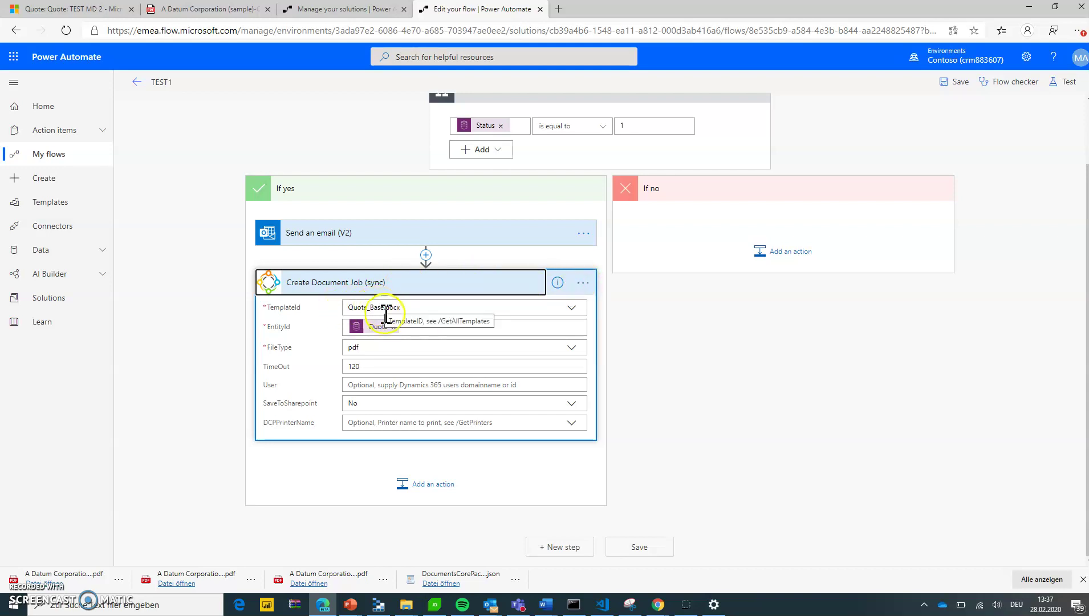
left_click(505, 280)
Step: Insert the custom DocumentsCorePack 'Attach file as note' action between the document job and the email
left_click_drag(444, 340, 462, 383)
mouse_move(421, 341)
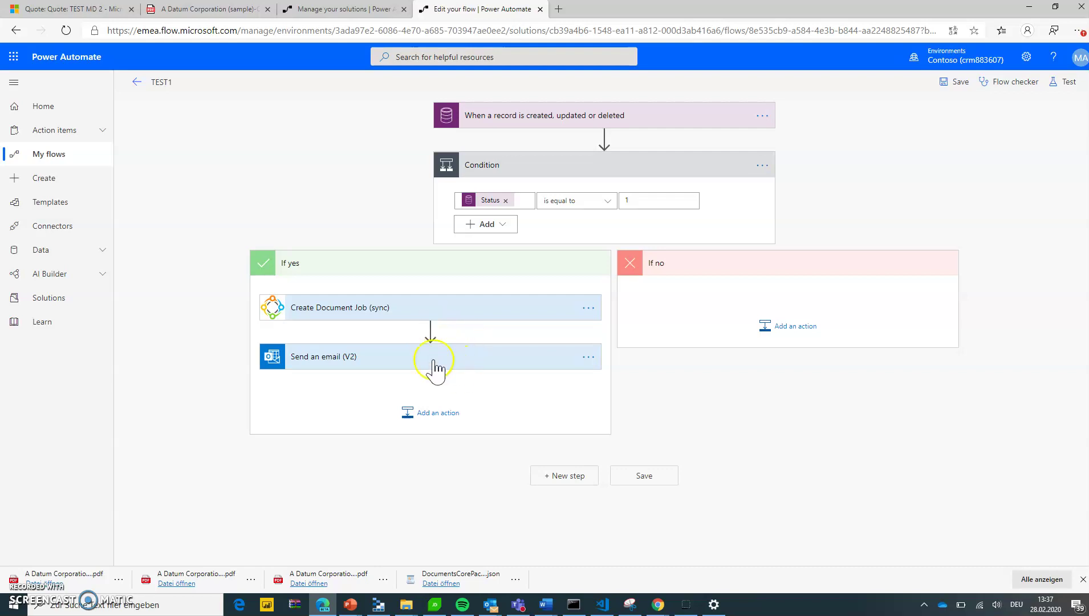
left_click(431, 331)
left_click(421, 348)
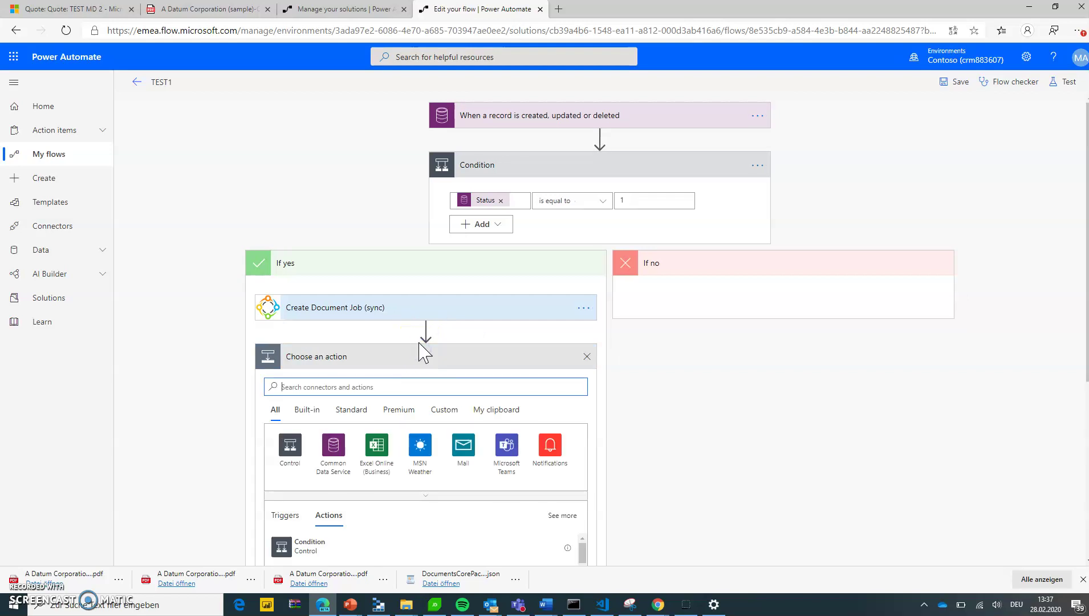
left_click(450, 415)
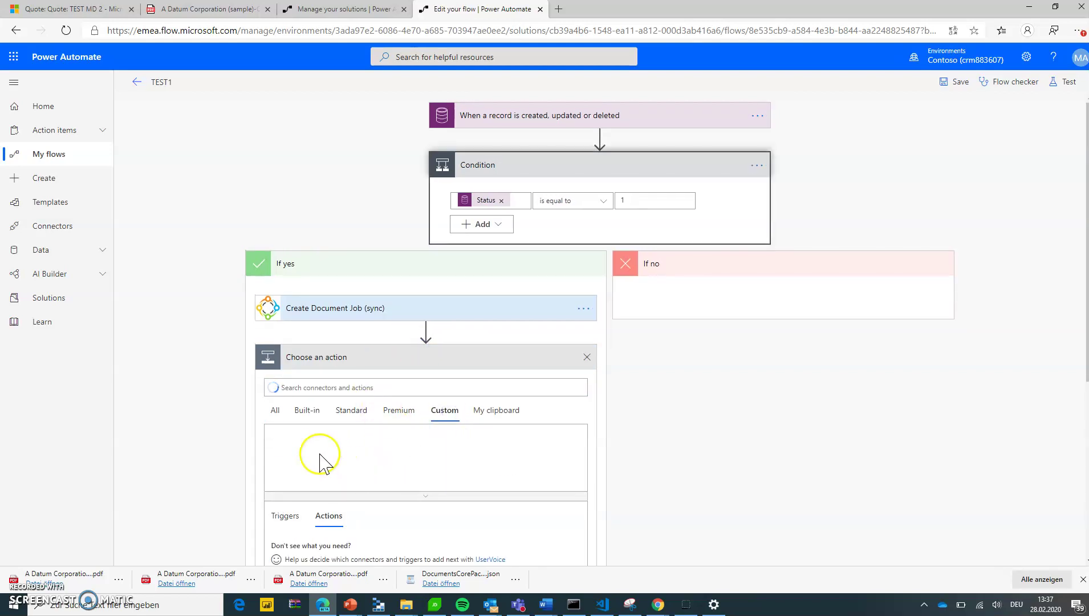
left_click(296, 476)
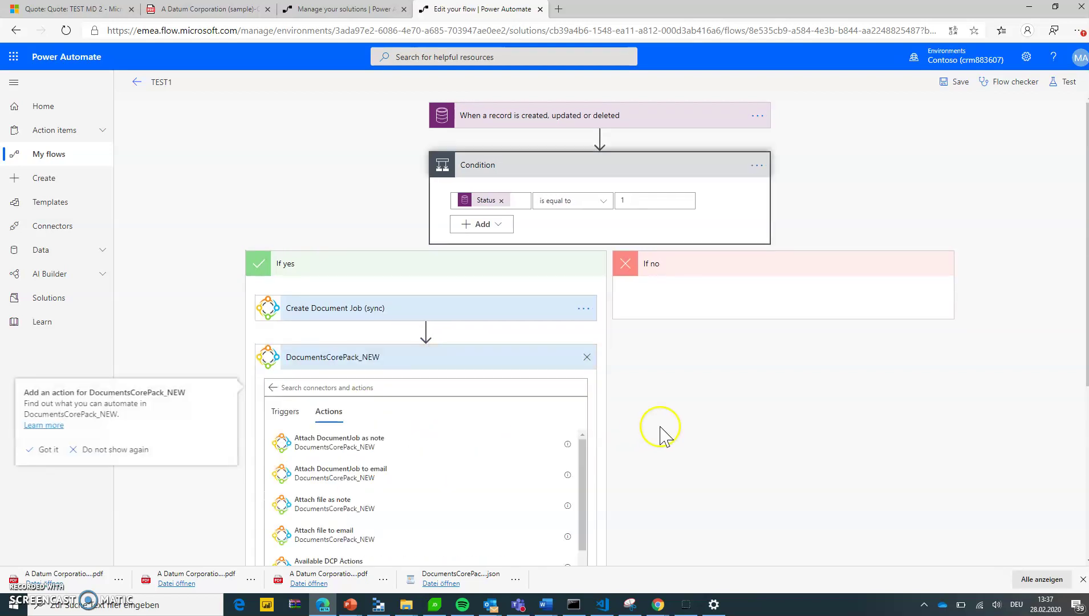
scroll(655, 434, "down", 3)
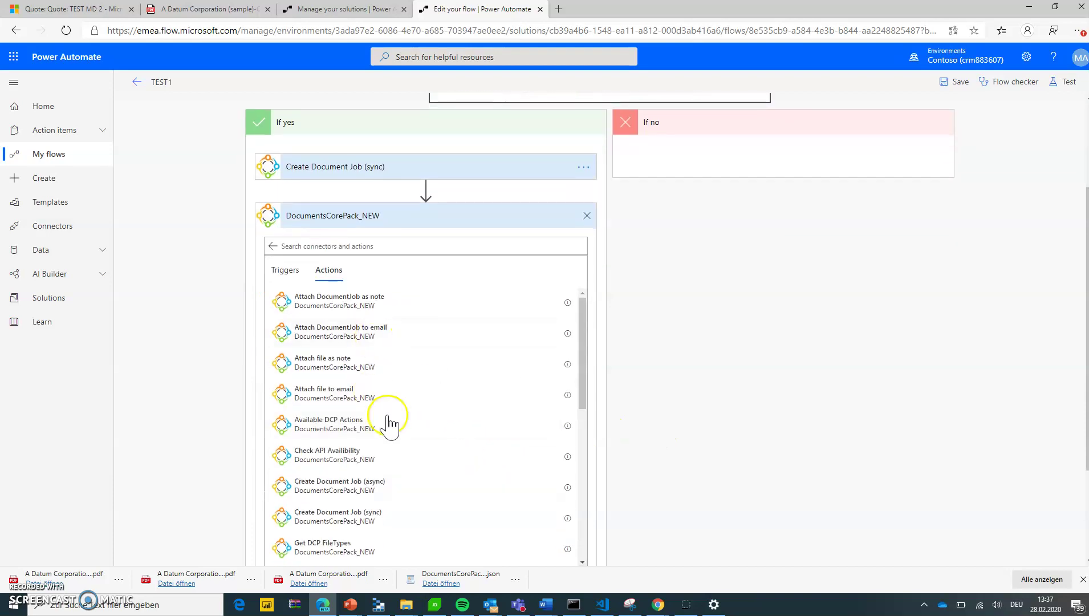
left_click(318, 371)
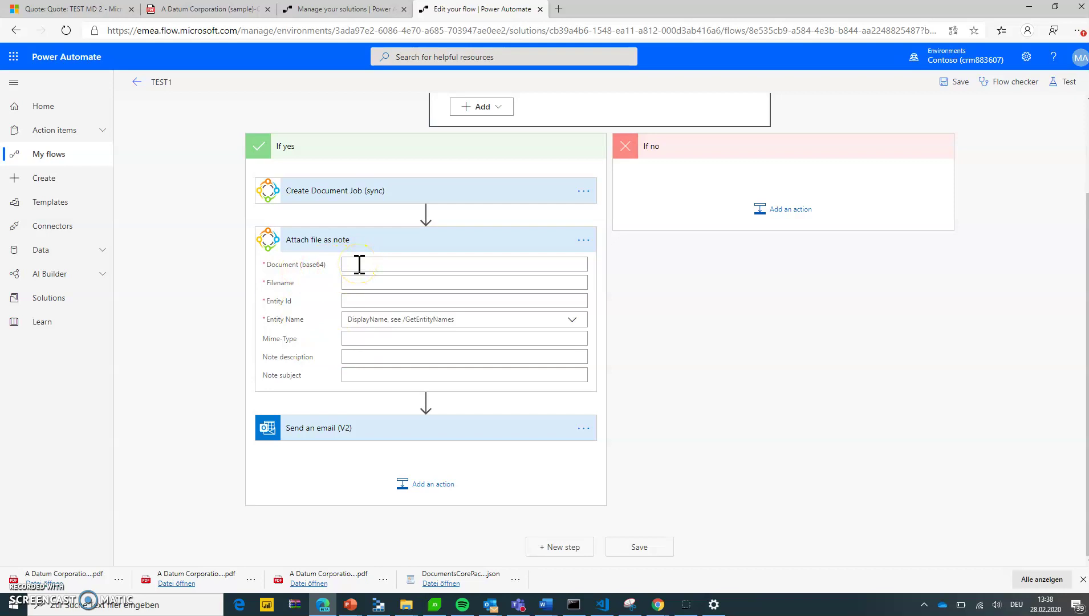
Step: Set the note's Document to Document (Base64 encoded) and Filename to File name
left_click(358, 264)
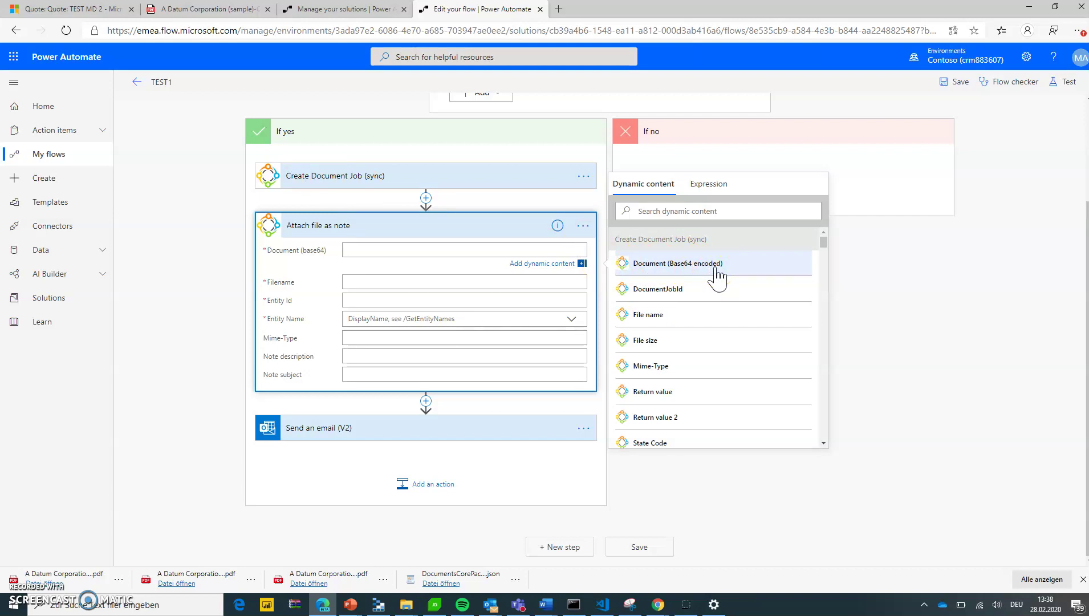
left_click(716, 272)
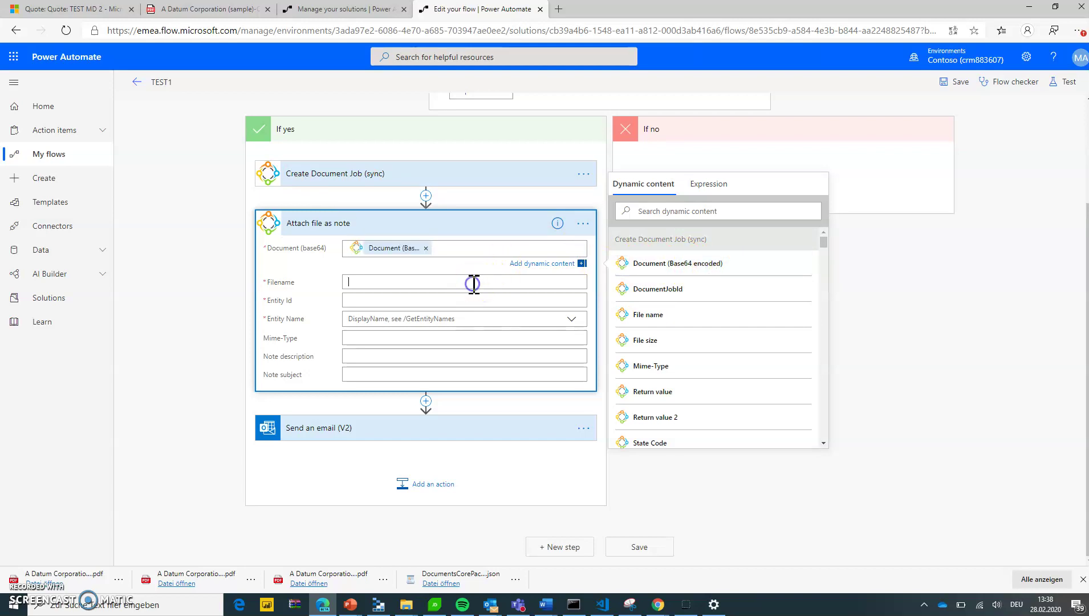
left_click(653, 335)
Step: Set Entity Id to the Quote identifier and Entity Name to Quote
left_click(434, 301)
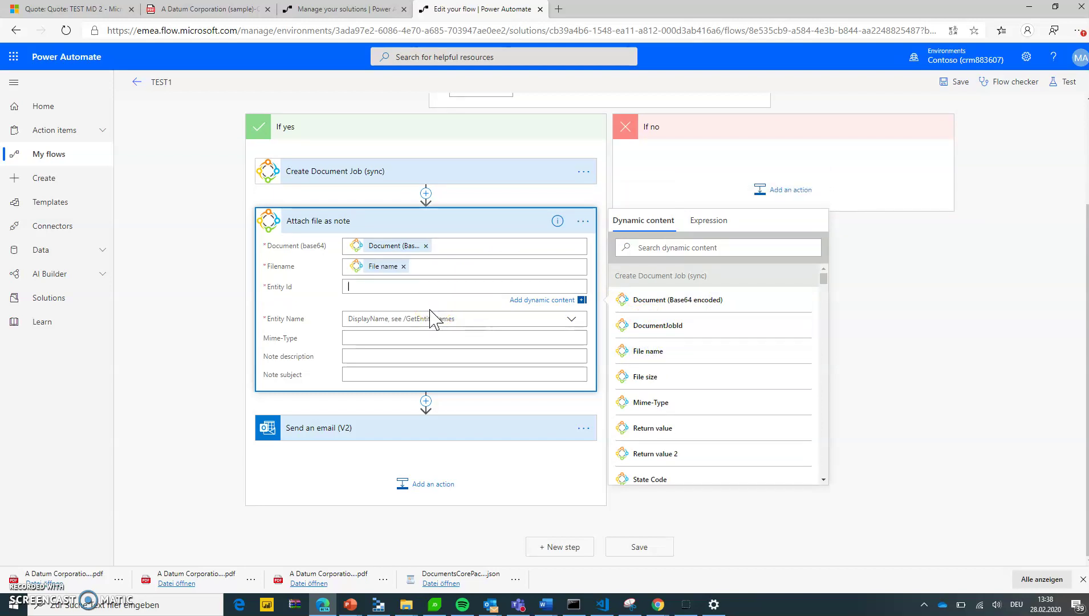
left_click(693, 250)
type("quote")
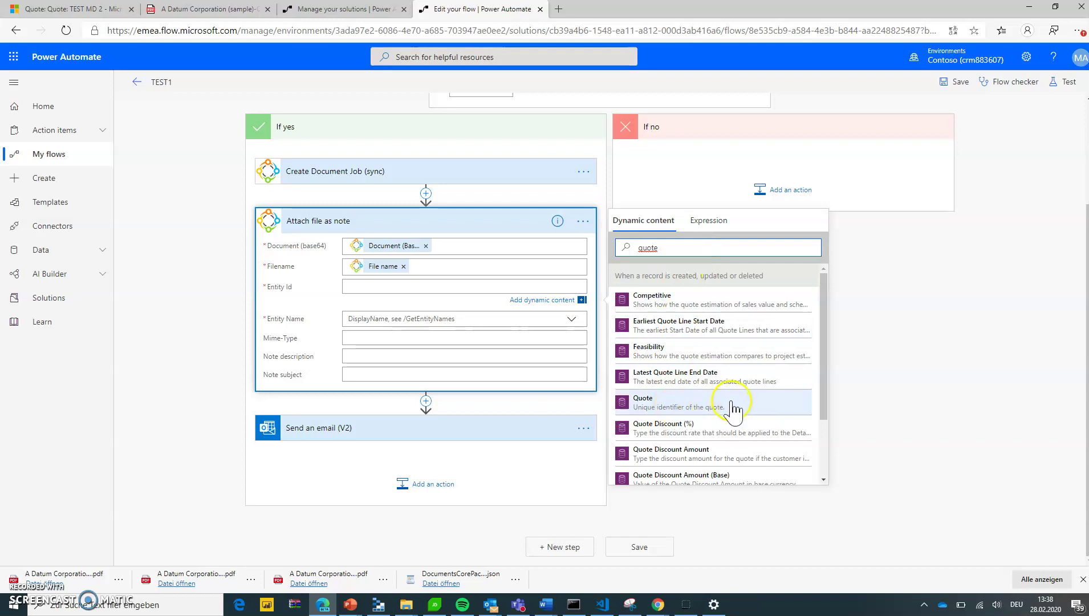
scroll(733, 408, "down", 3)
scroll(732, 408, "up", 2)
left_click(664, 389)
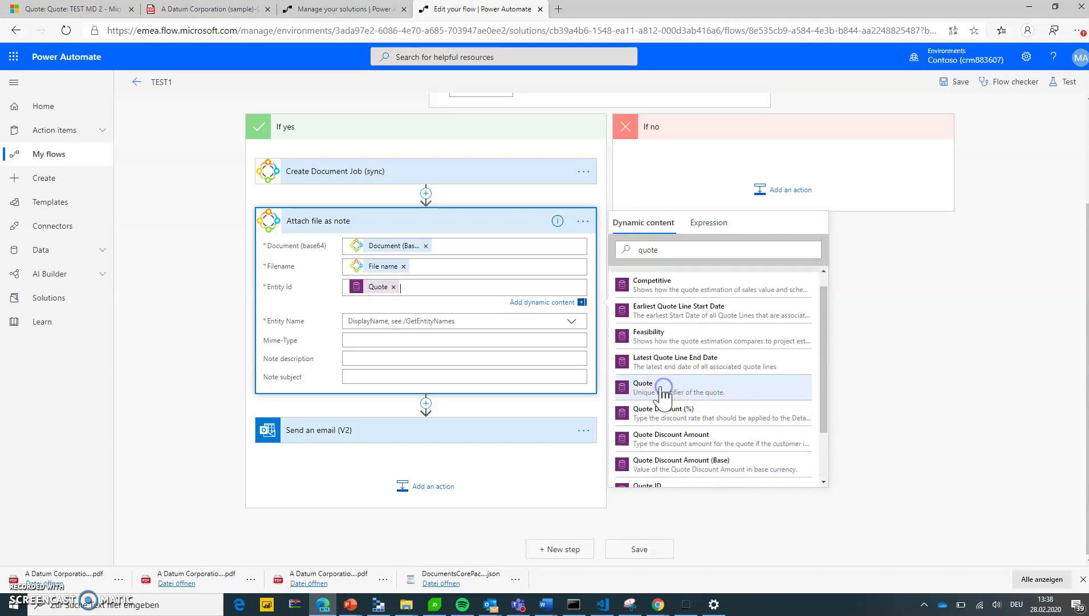
left_click(402, 320)
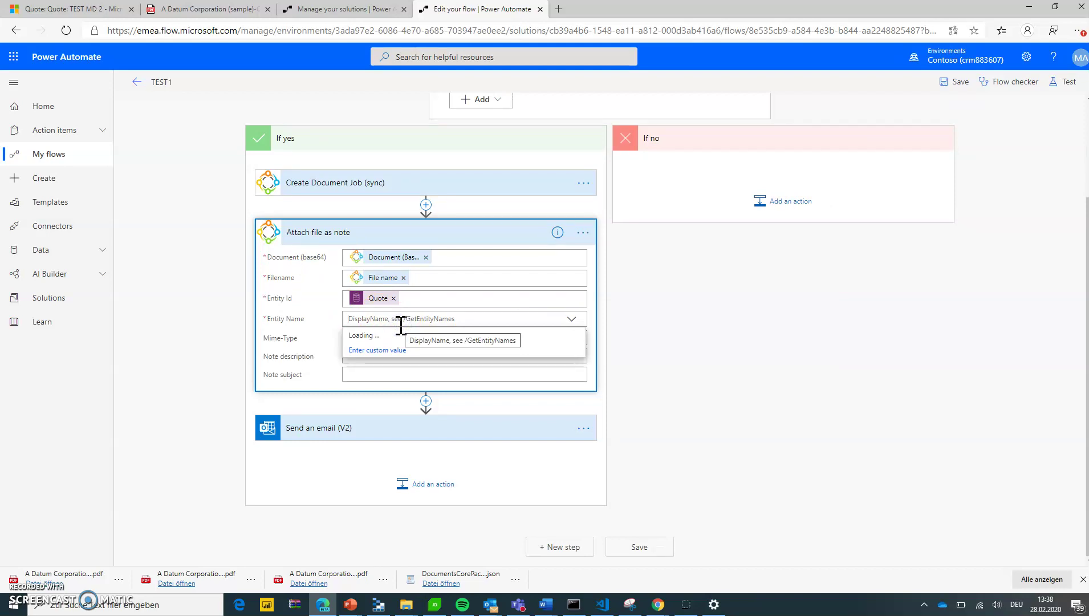
type("quote")
left_click(362, 336)
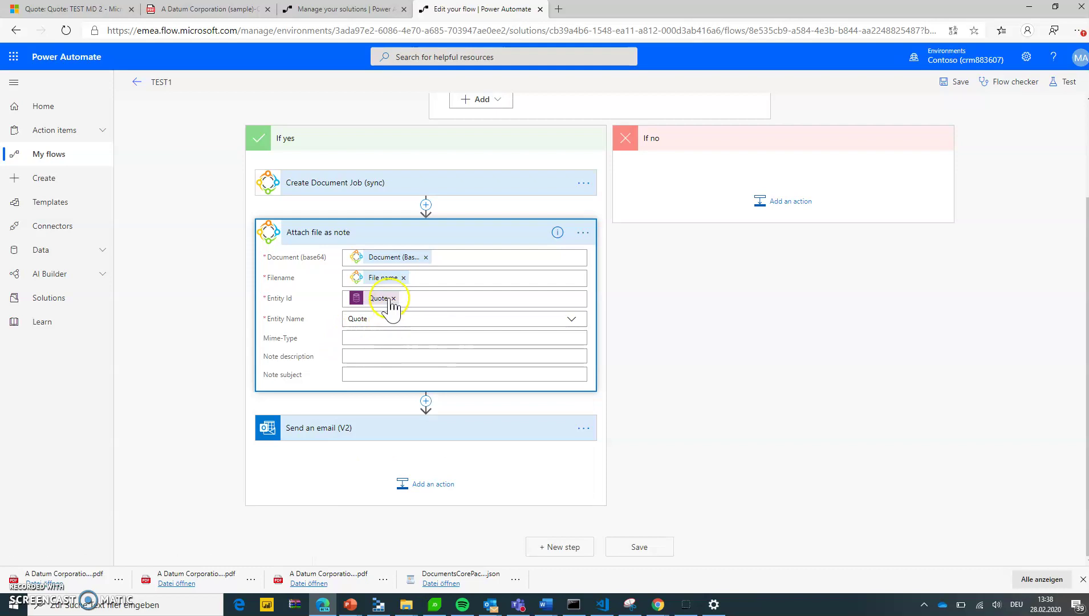
Step: Fill in the note description and subject 'successfully gernated', then collapse the step
left_click(376, 358)
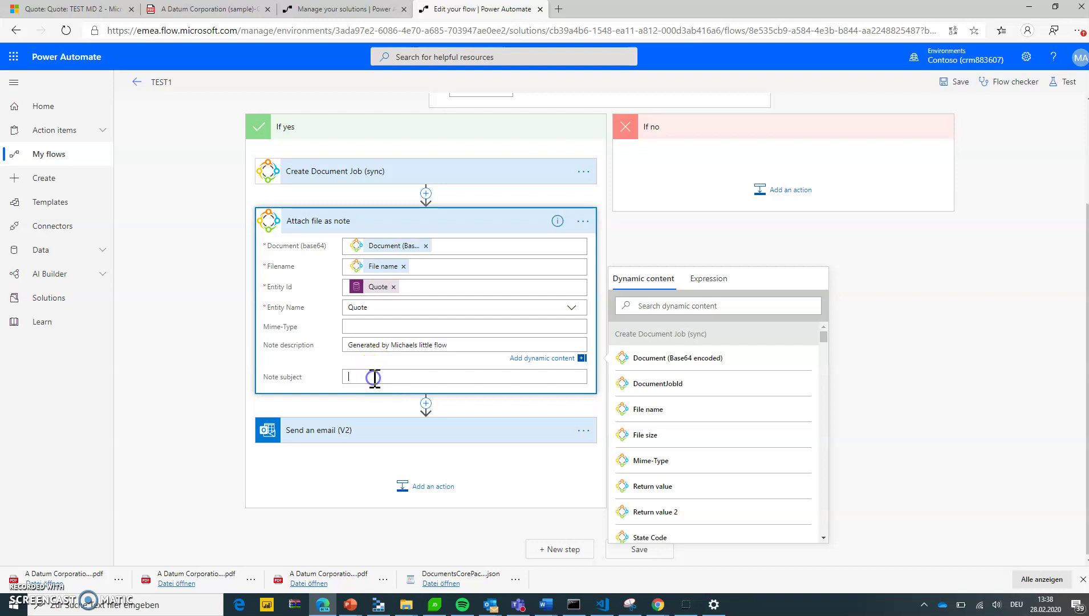
left_click(378, 376)
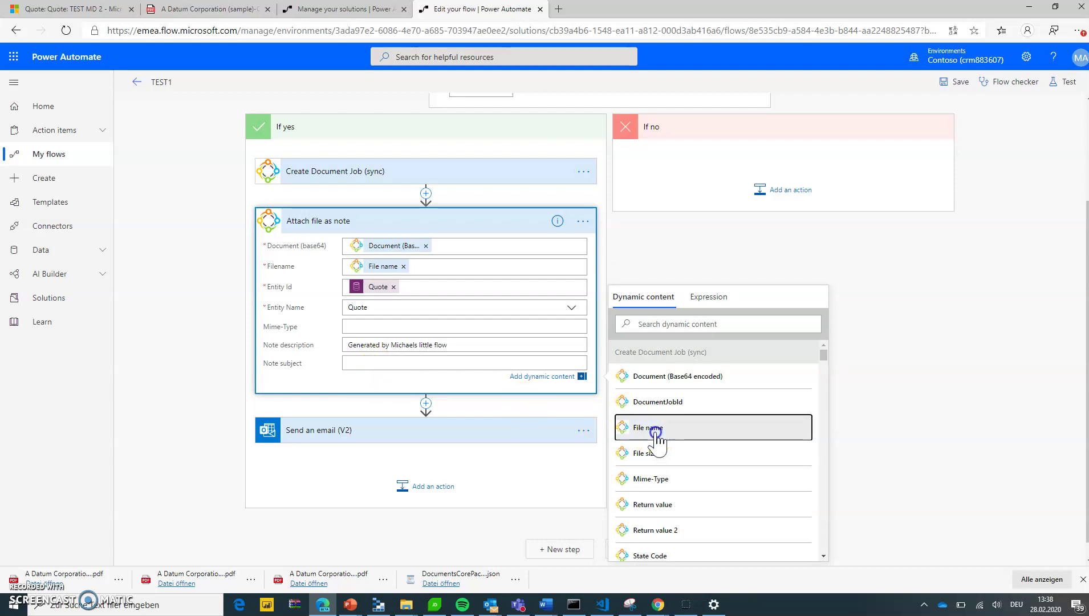
left_click(654, 431)
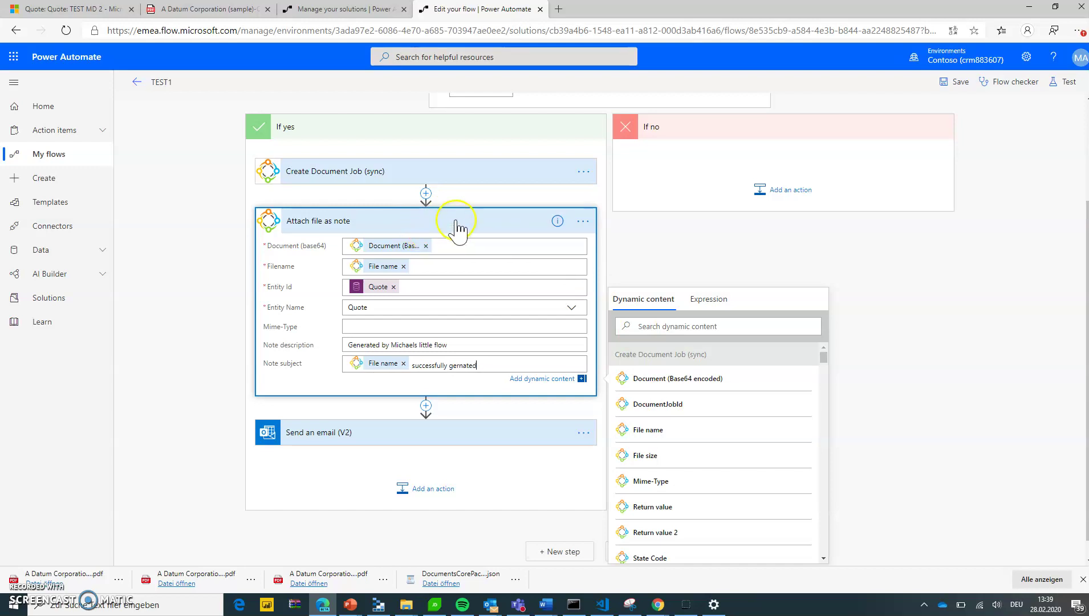
left_click(457, 228)
left_click(426, 410)
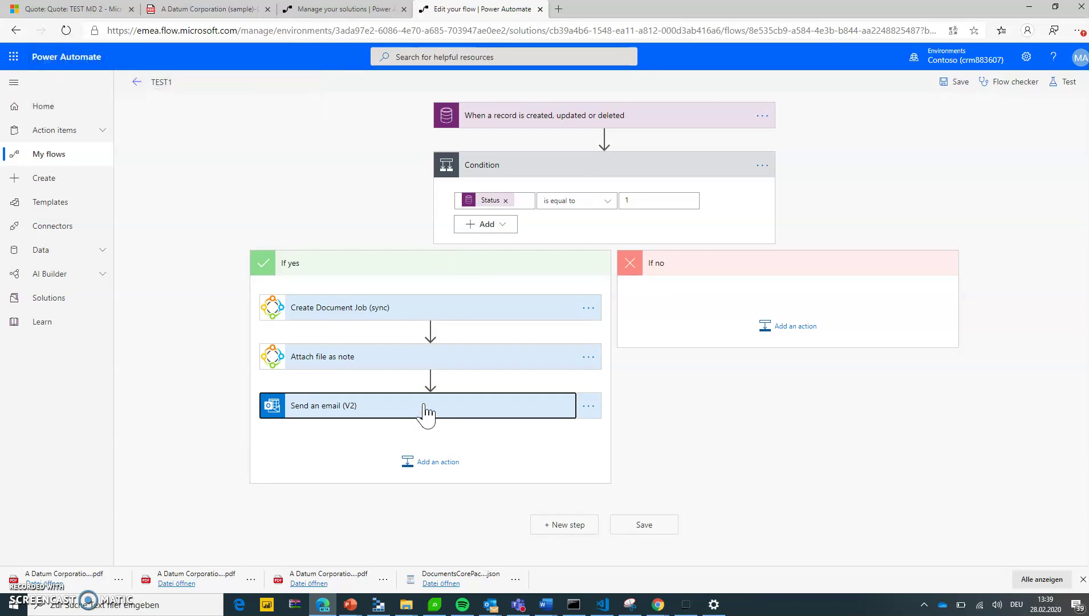
Step: In Send an email (V2), name the attachment with Create Document Job's File name output
left_click(425, 406)
scroll(495, 376, "down", 3)
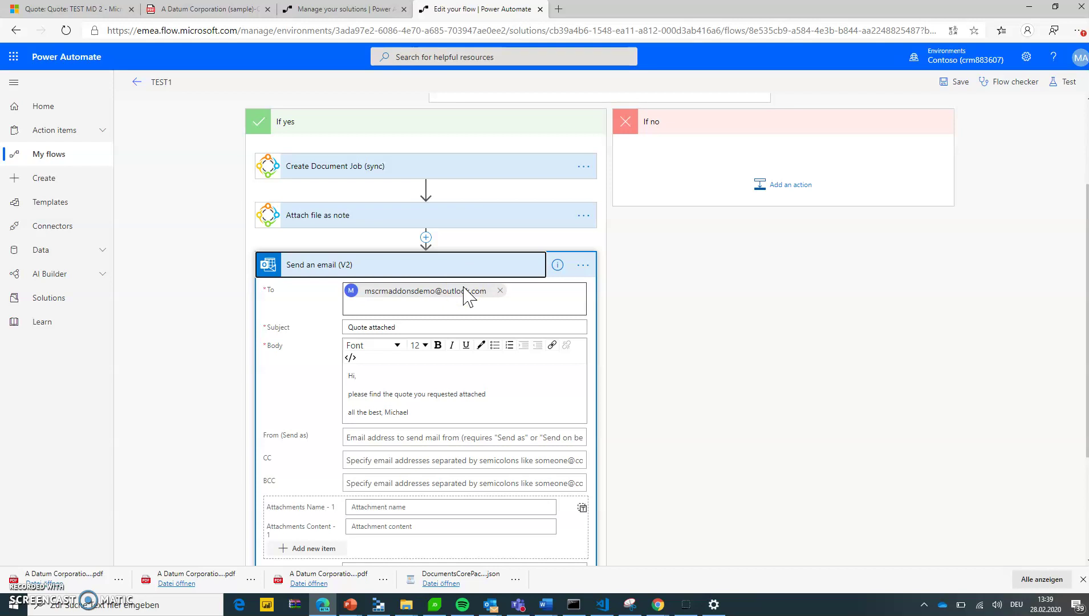
scroll(676, 308, "down", 3)
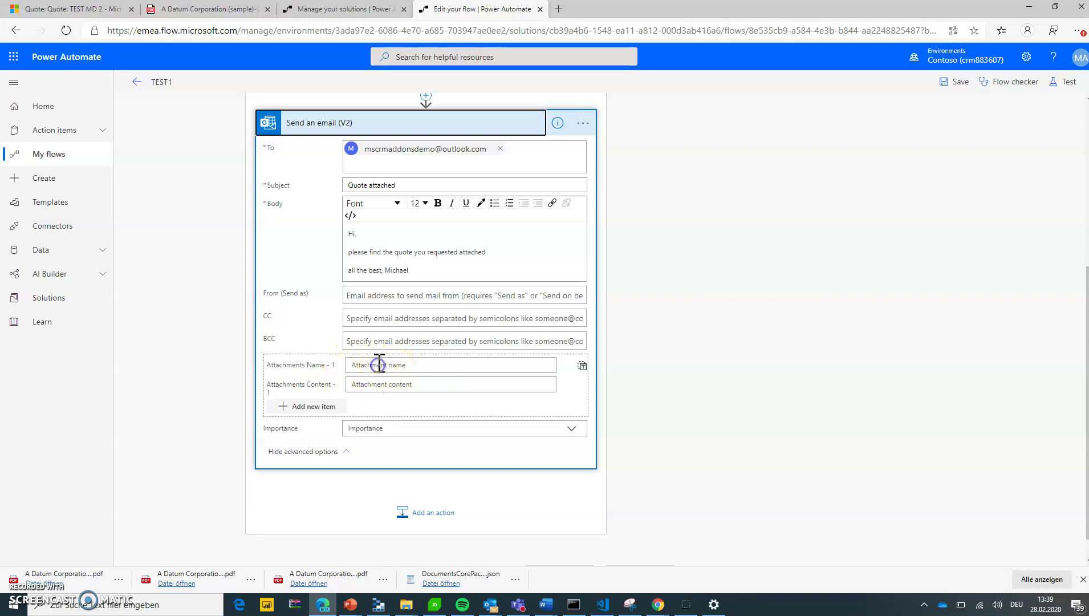
left_click(379, 365)
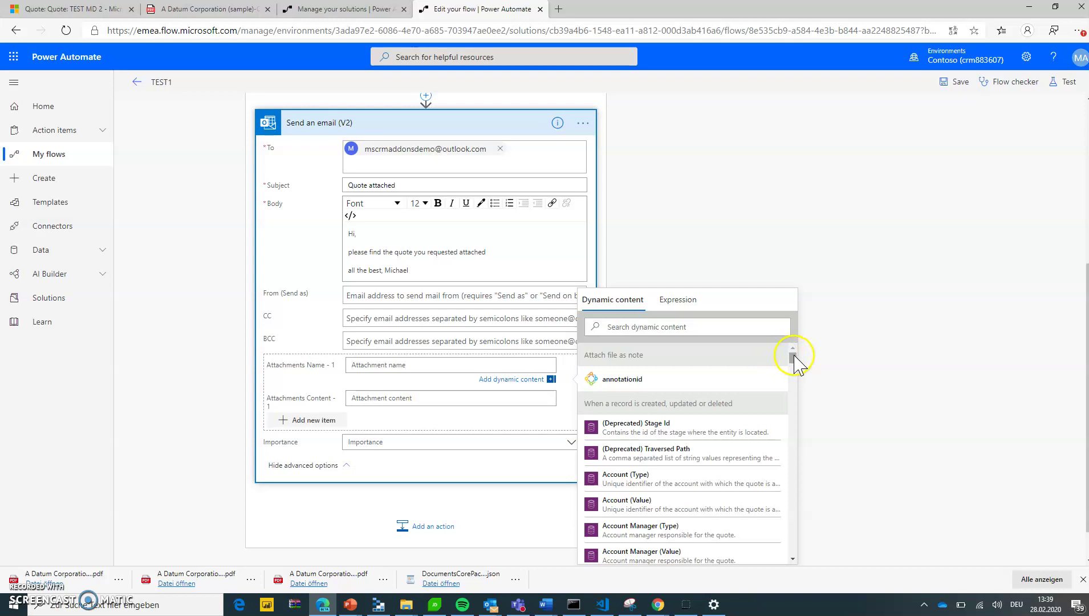
left_click_drag(793, 358, 797, 544)
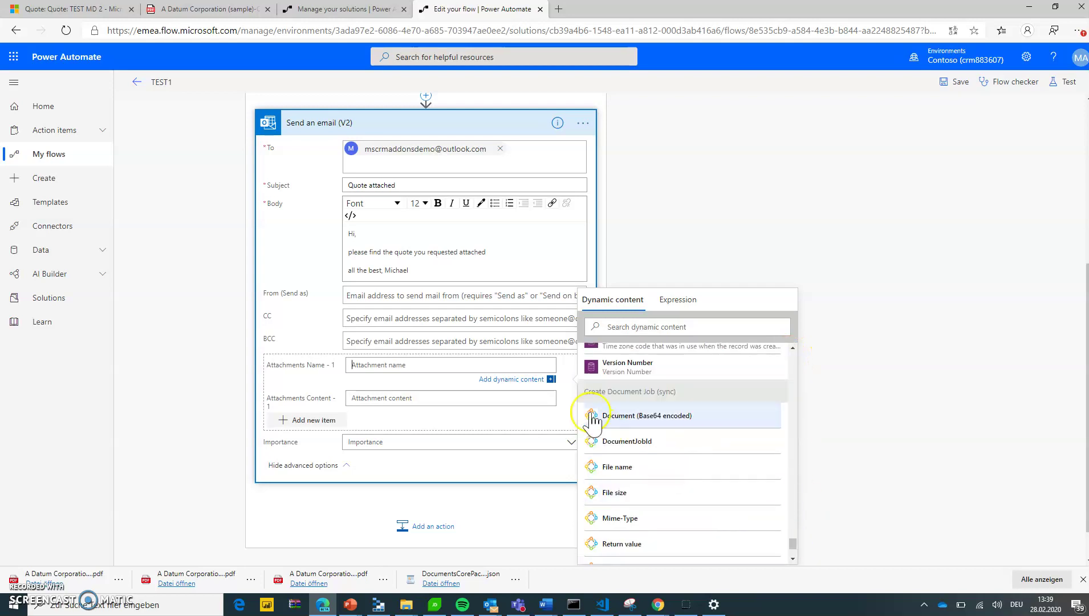
left_click(608, 471)
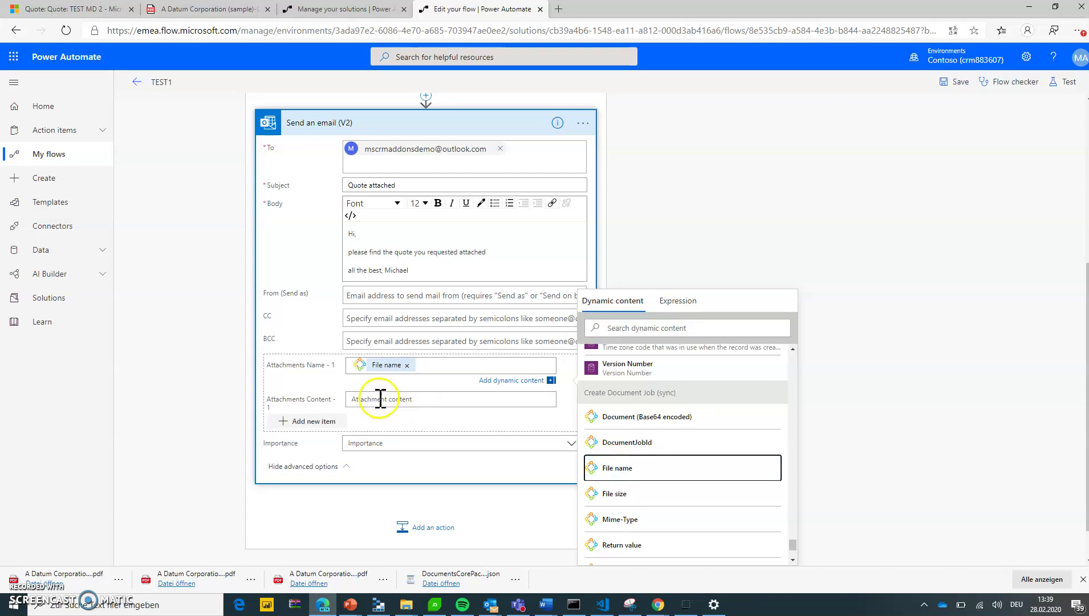
left_click(419, 399)
left_click(419, 399)
left_click_drag(793, 383, 775, 574)
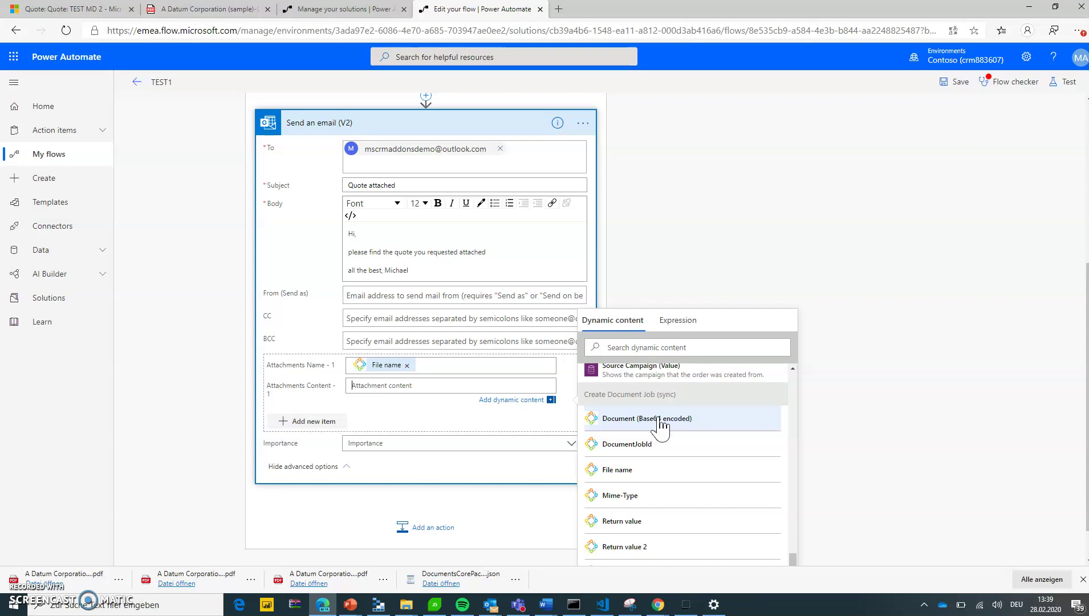
Step: Set the attachment content to base64ToBinary() wrapping the Document (Base64 encoded) output
left_click(684, 321)
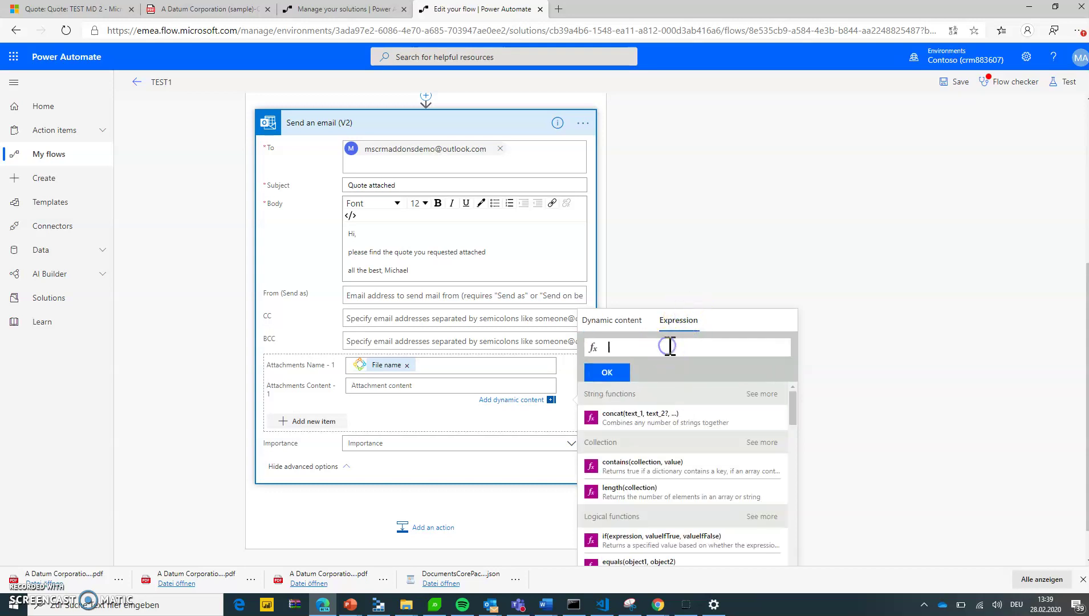
type("ba")
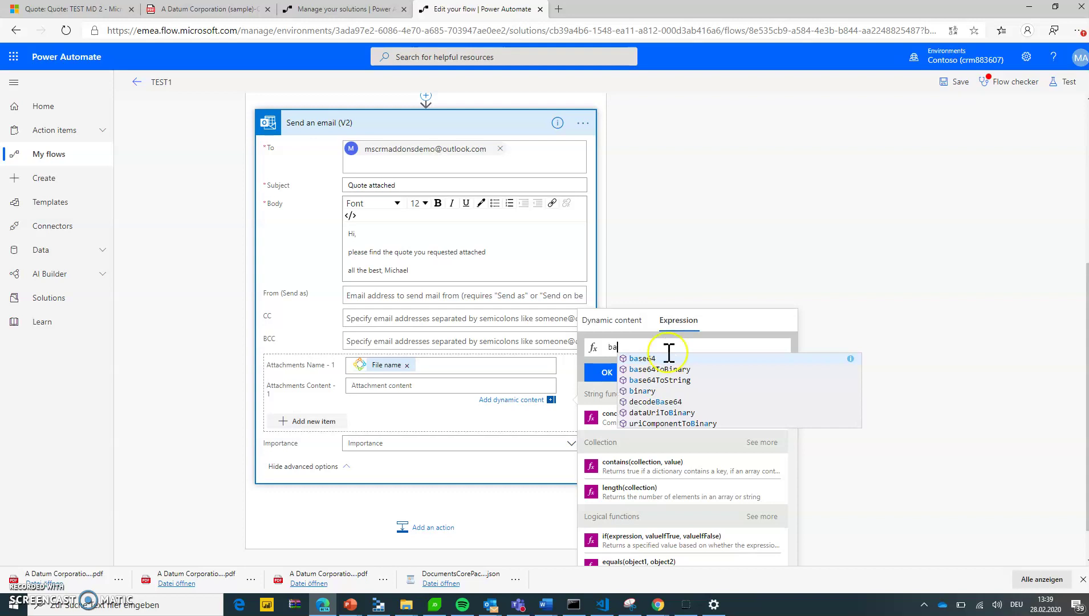
left_click(660, 369)
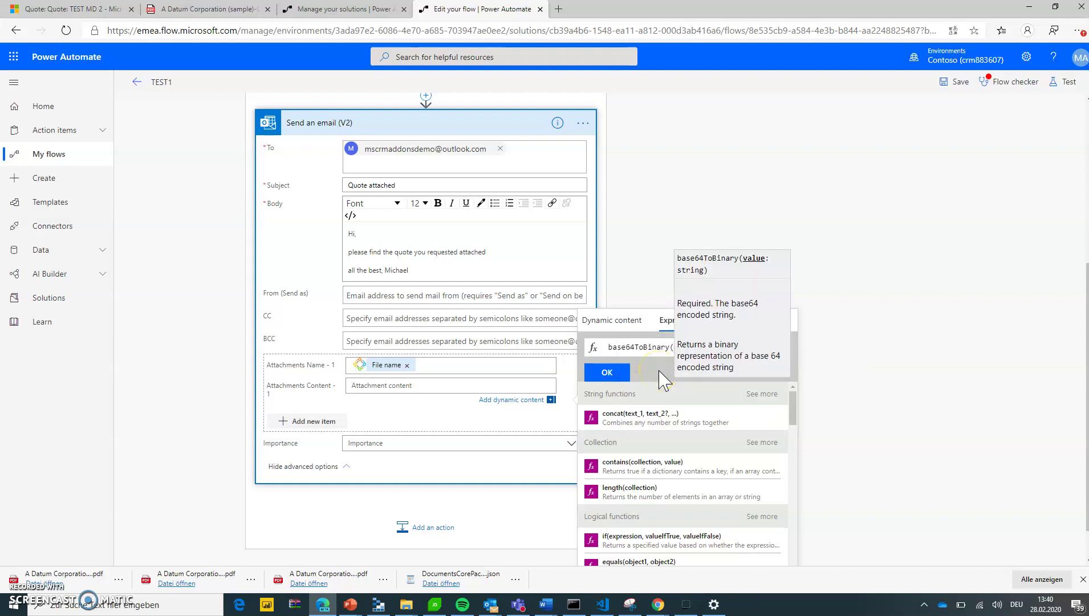
left_click(662, 347)
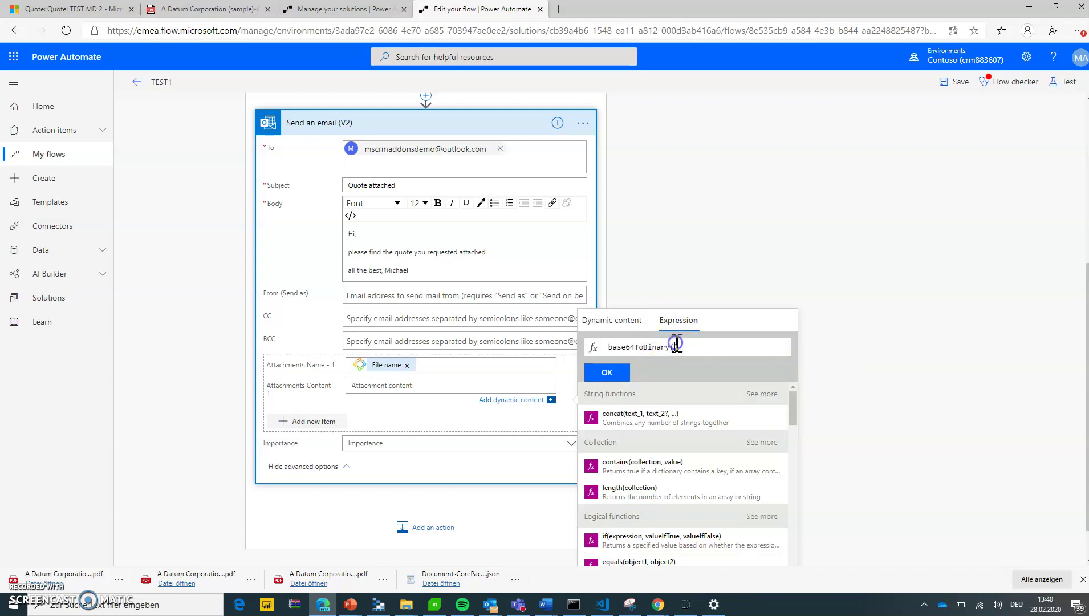
left_click(621, 320)
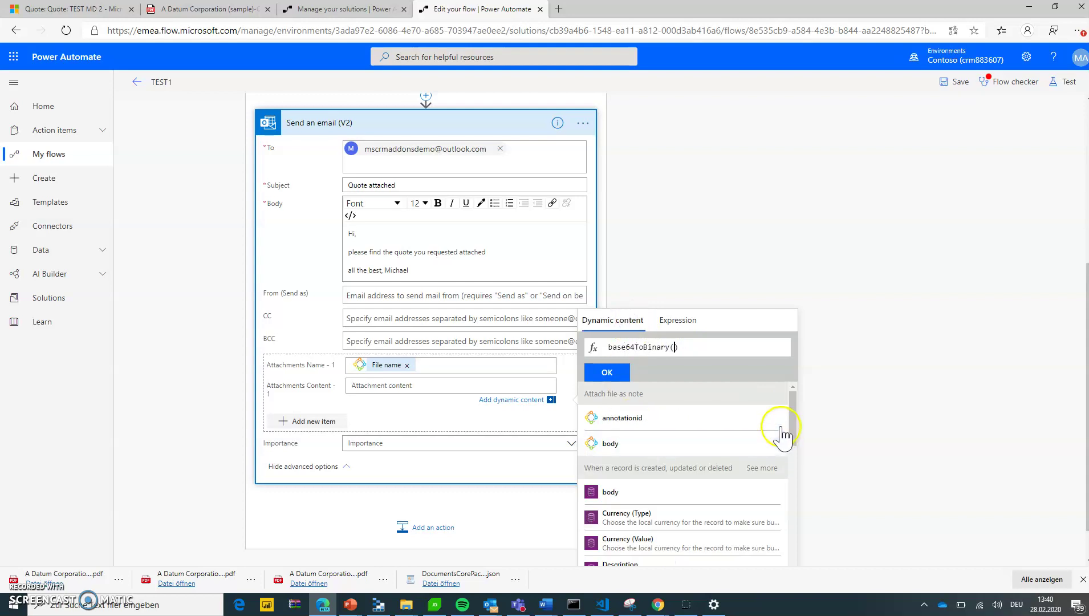
left_click_drag(792, 418, 821, 550)
left_click(650, 408)
left_click(606, 374)
left_click(606, 373)
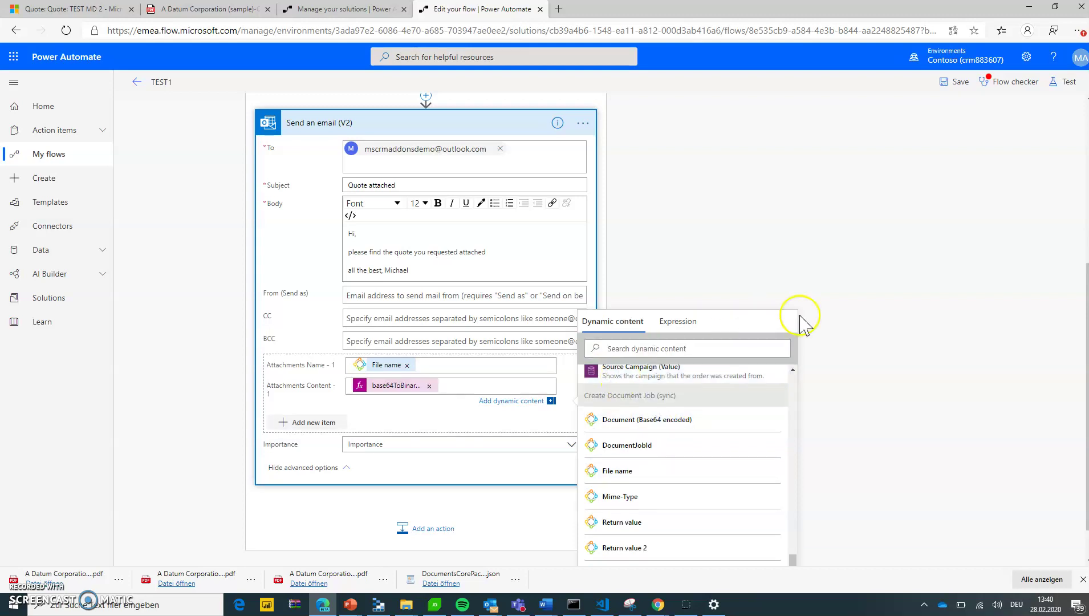
left_click(834, 314)
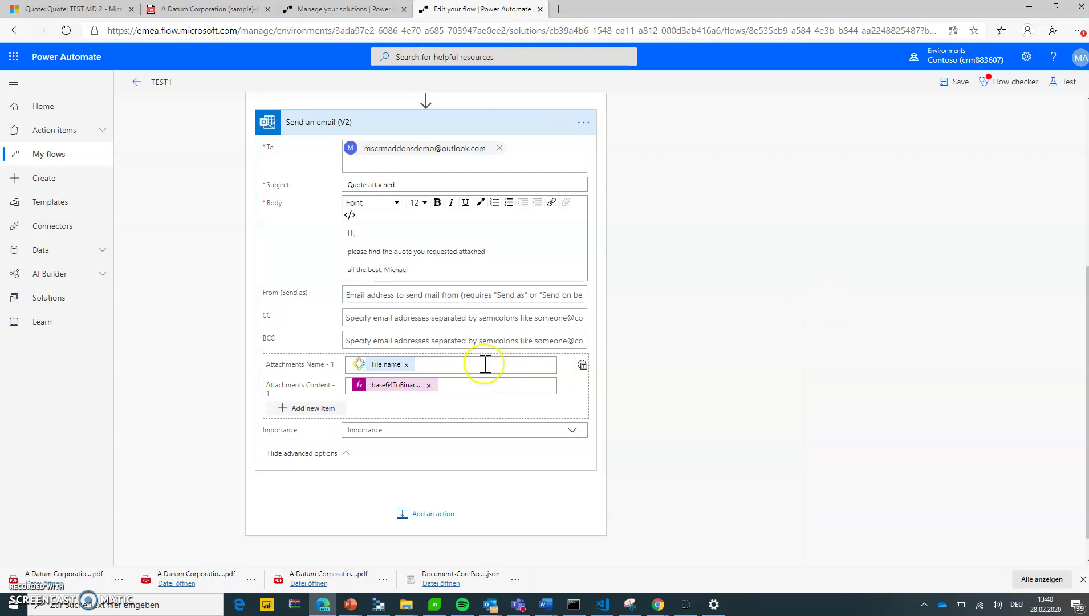
left_click(383, 388)
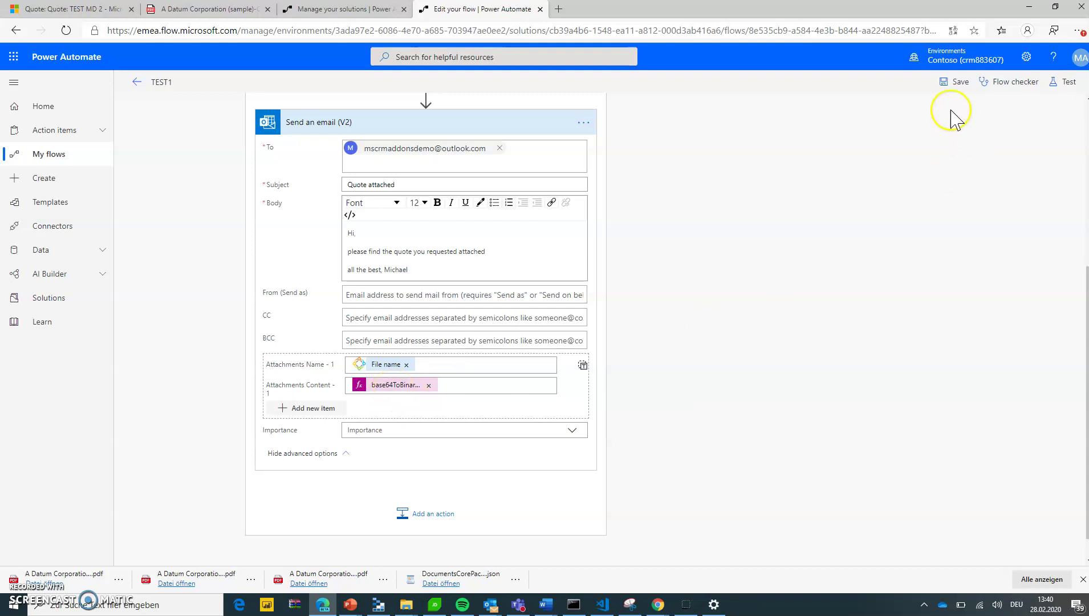
scroll(746, 323, "up", 5)
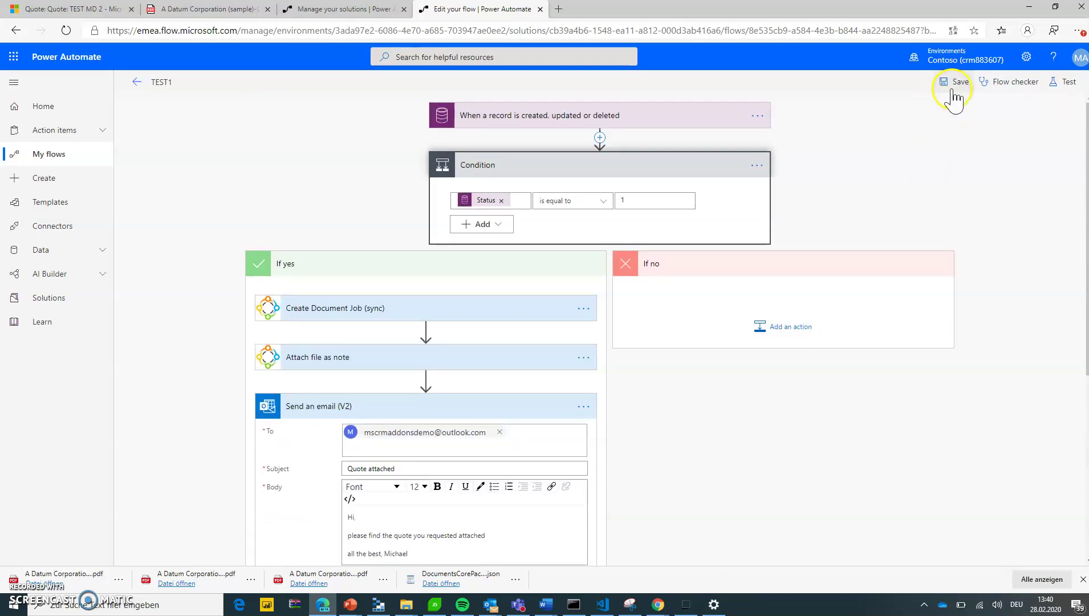
Step: Save the TEST1 flow and test it using data from the latest previous run
left_click(951, 88)
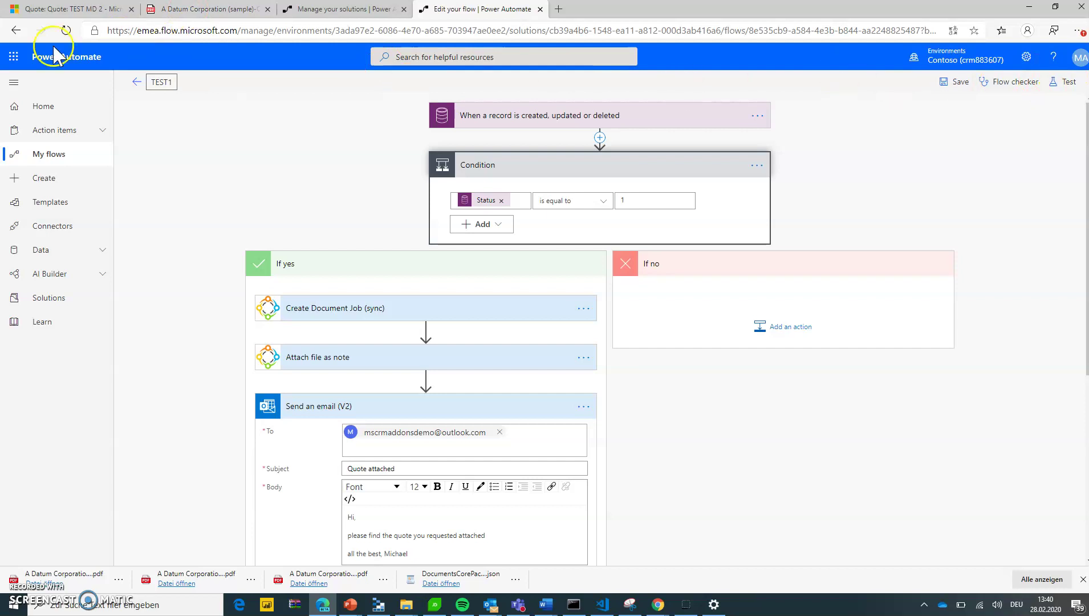
left_click(1064, 81)
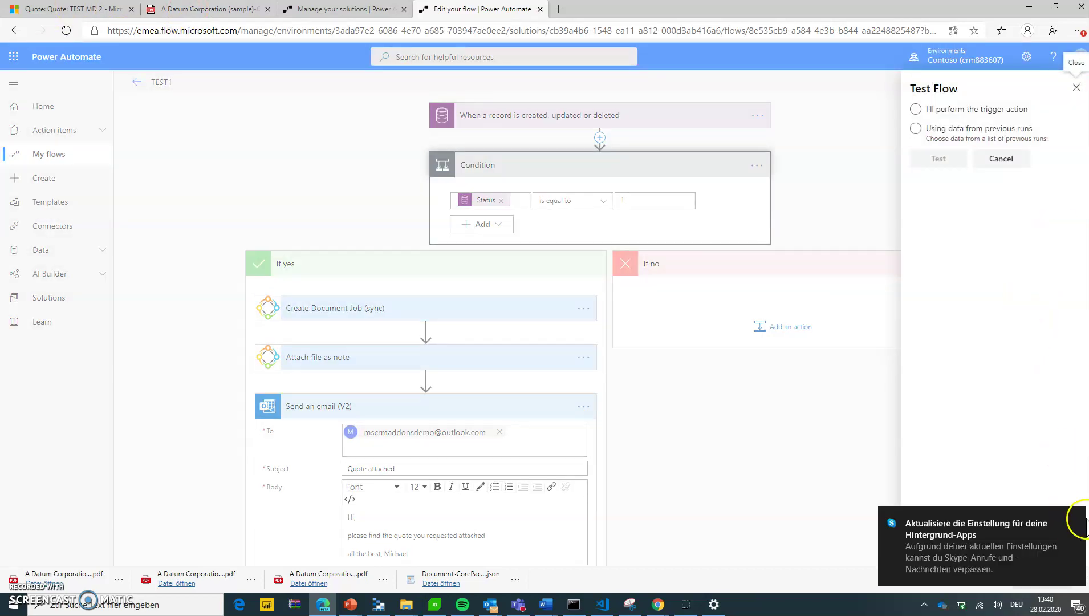
left_click(946, 131)
left_click(955, 160)
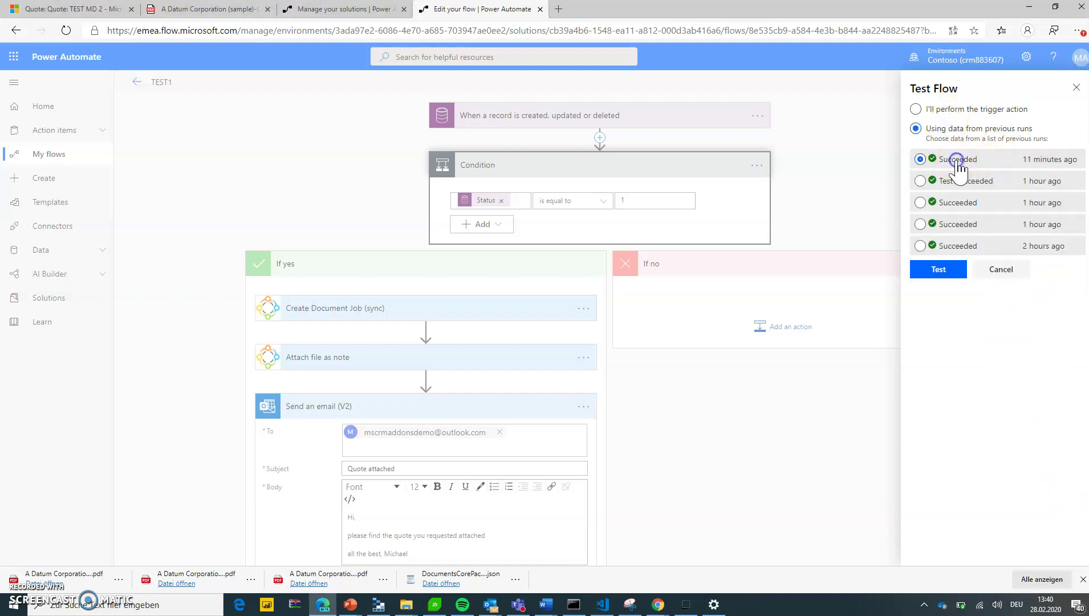
left_click(945, 279)
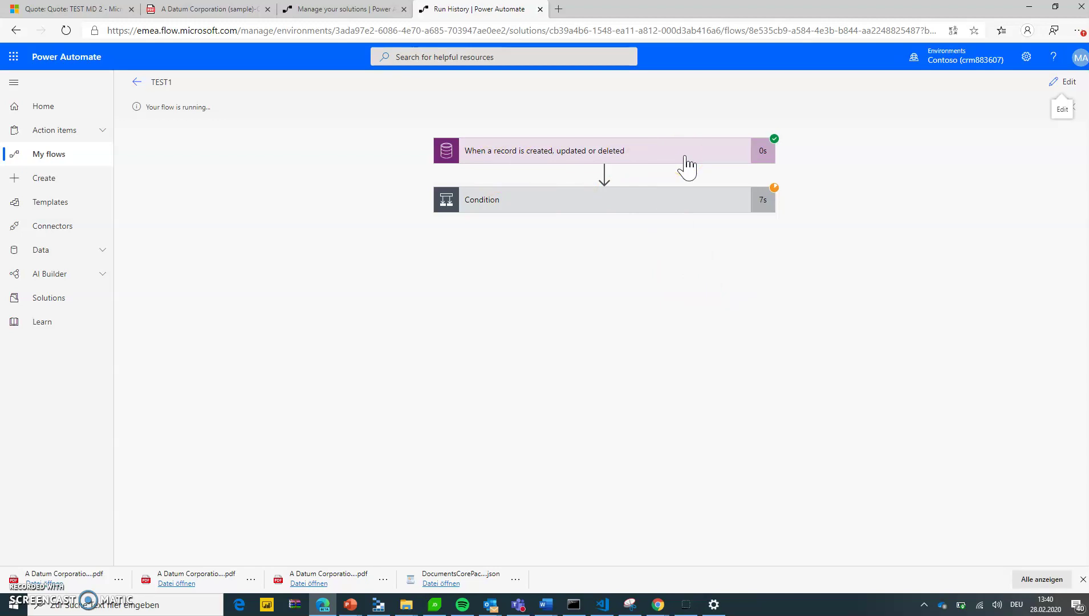
left_click(644, 208)
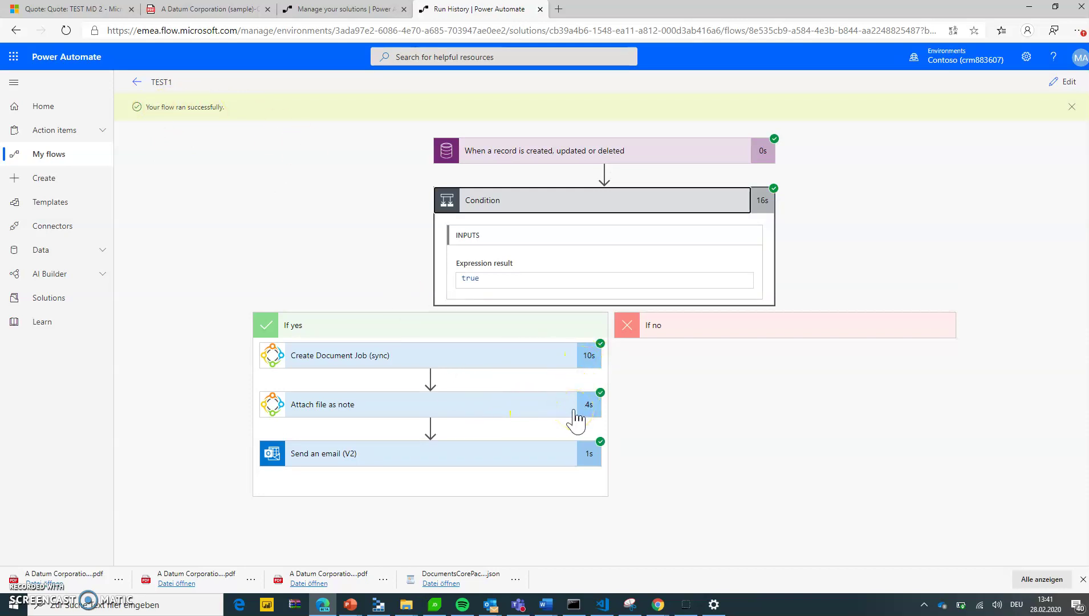
Step: Open the PDF attached to the TEST MD 2 quote's newest timeline note, then switch to Outlook
left_click(57, 9)
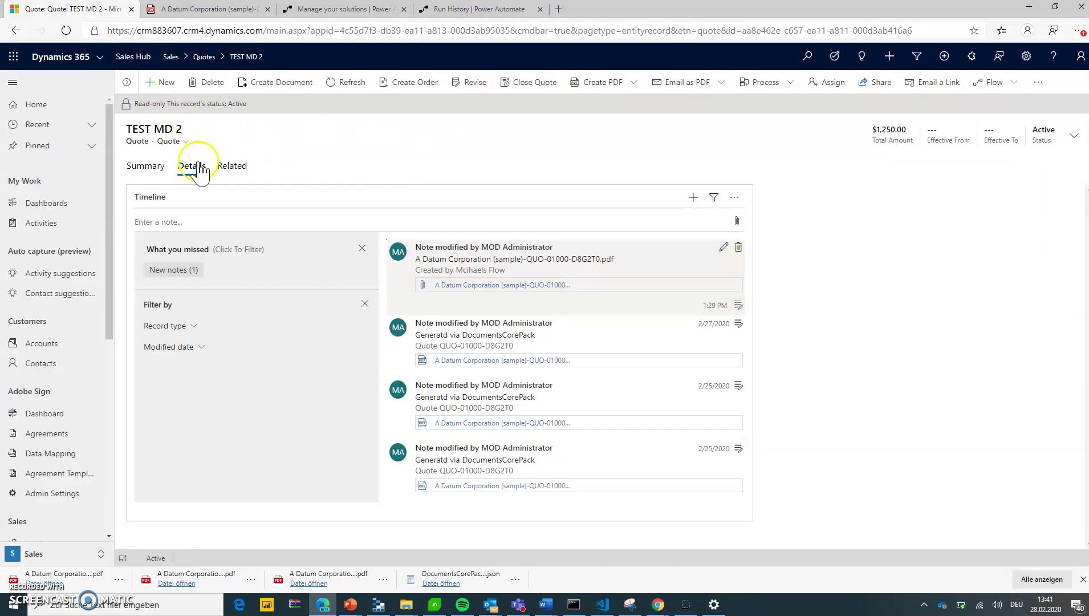
left_click(146, 168)
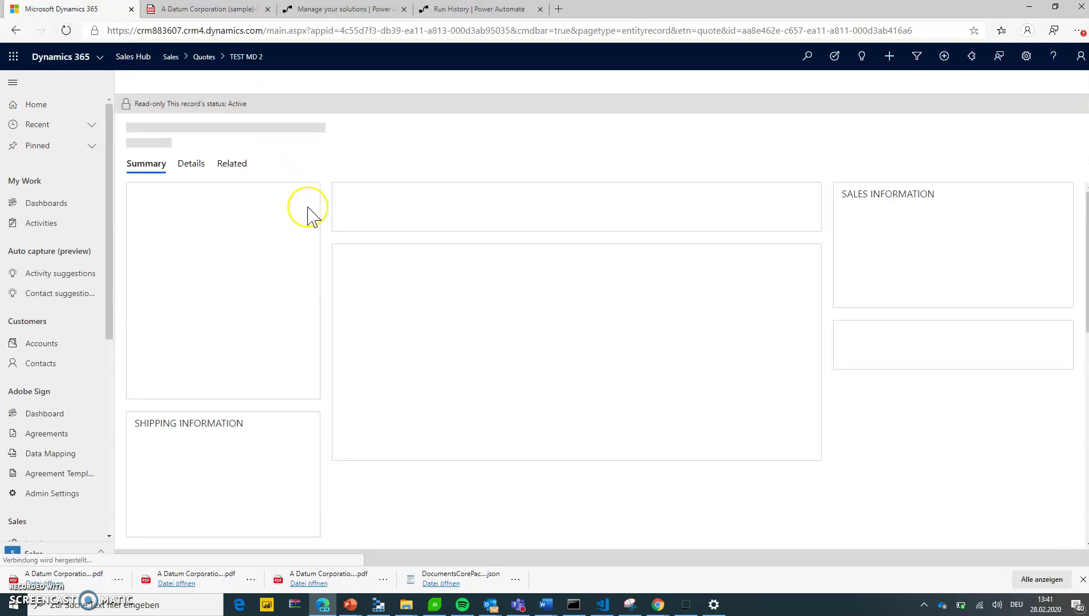
left_click(193, 168)
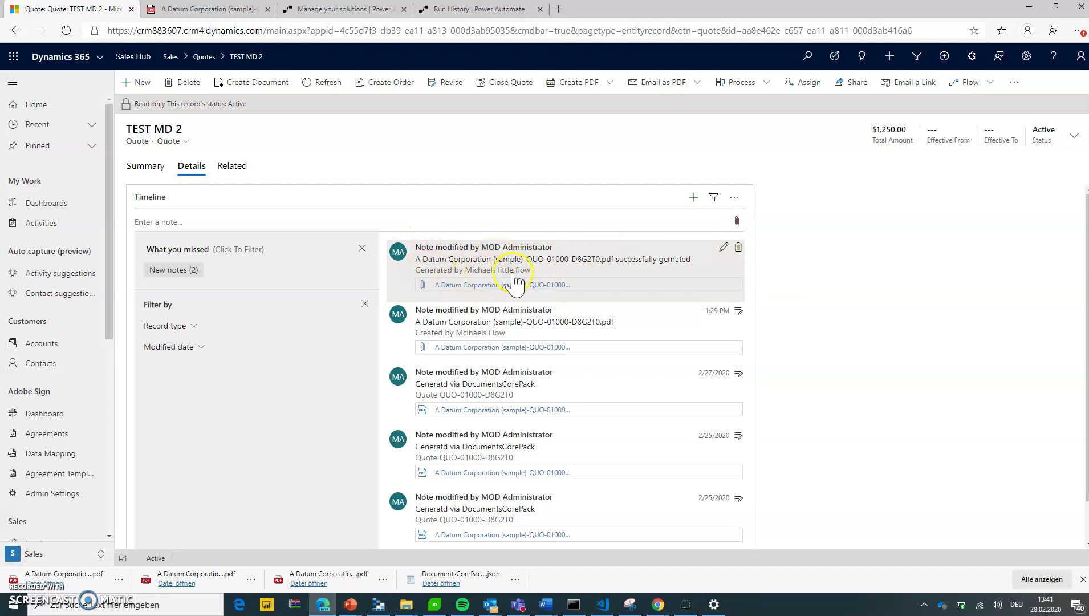
left_click(486, 285)
left_click(40, 573)
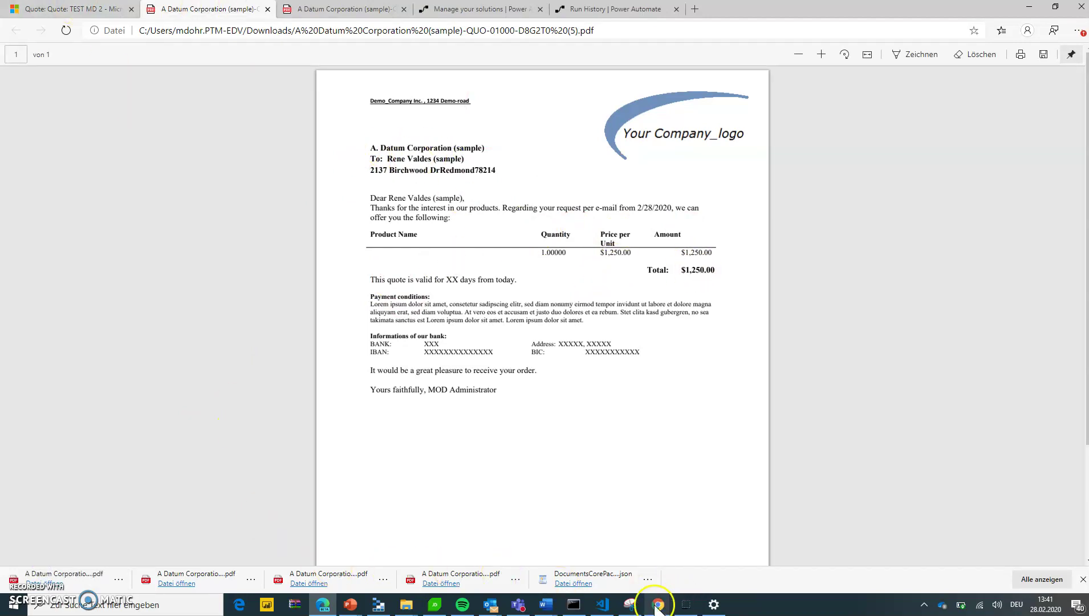
mouse_move(659, 607)
left_click(844, 571)
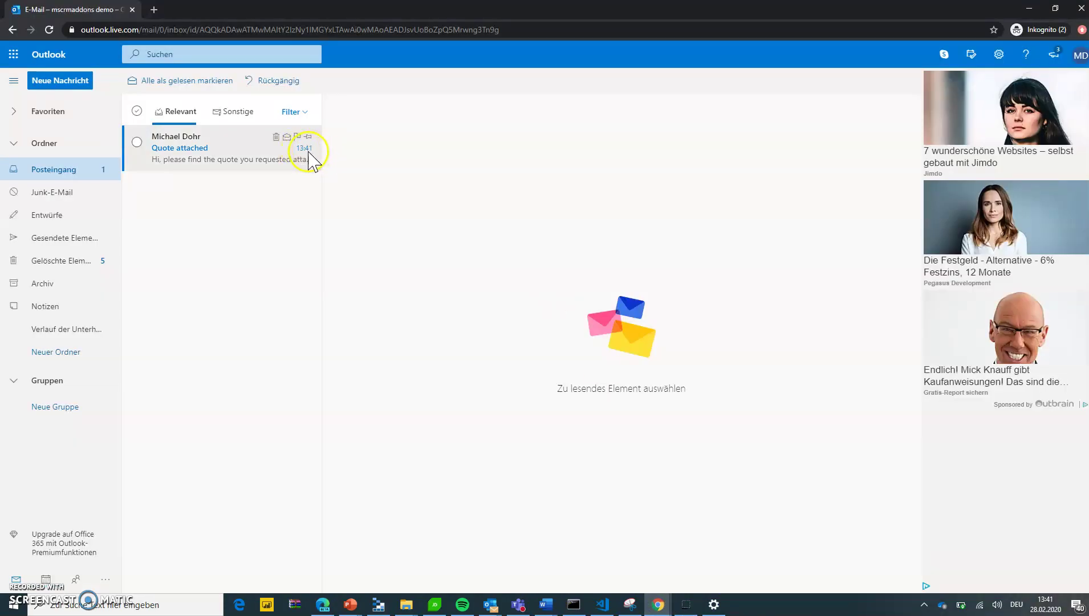
Step: Open the 'Quote attached' email and preview its A Datum Corporation quote PDF
left_click(241, 139)
left_click(436, 219)
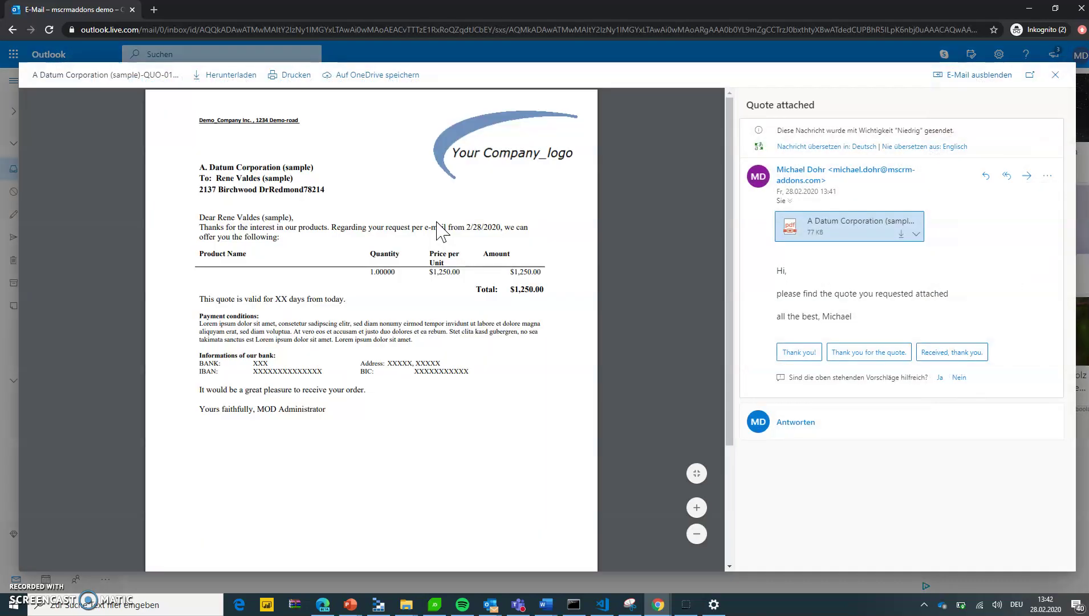